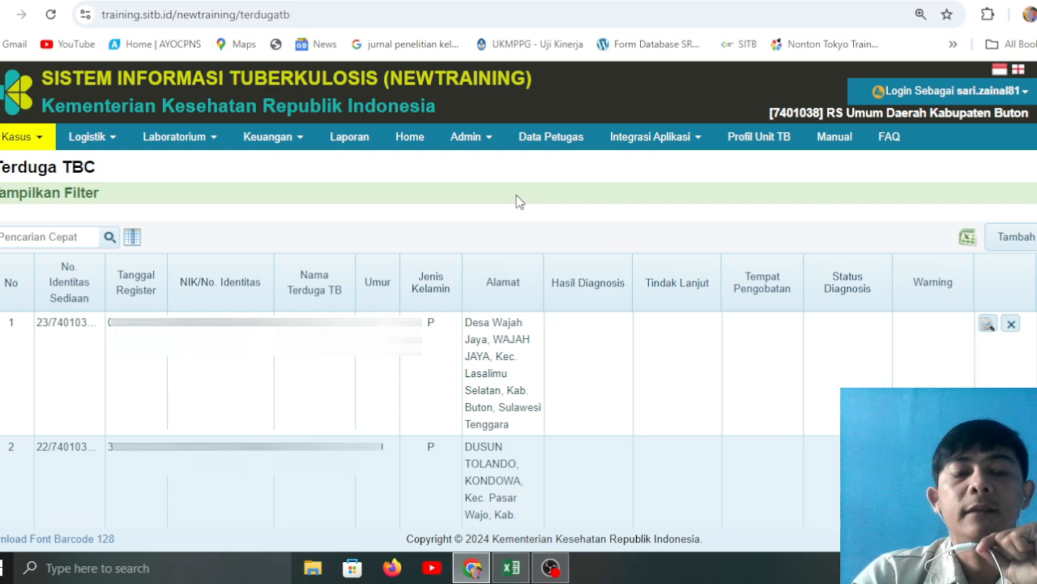
Start a new suspected TB case from the Terduga TBC list and paste the patient's NIK to fill in the identity data.
click(34, 145)
mouse_move(65, 171)
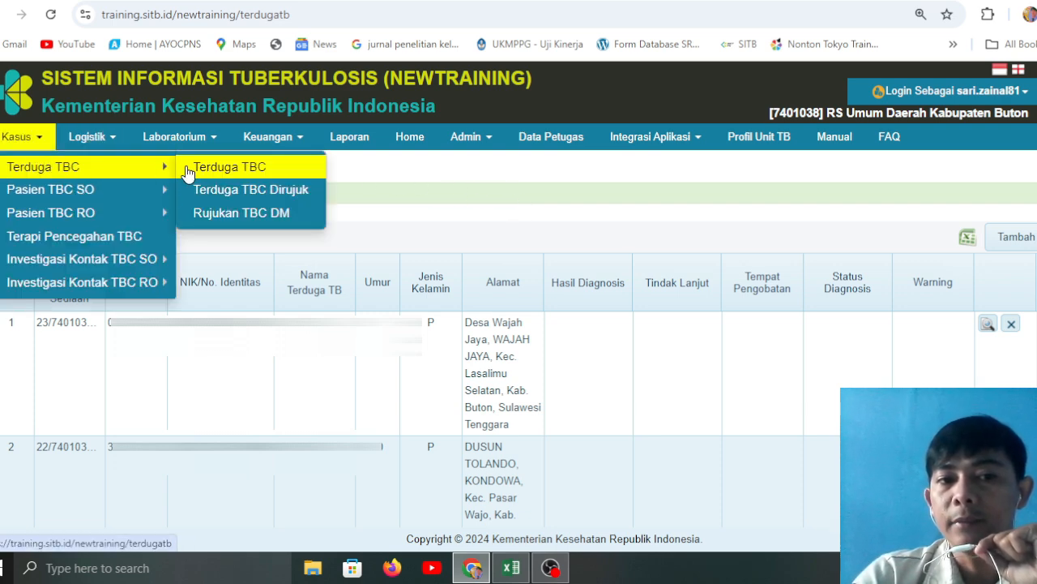
click(188, 173)
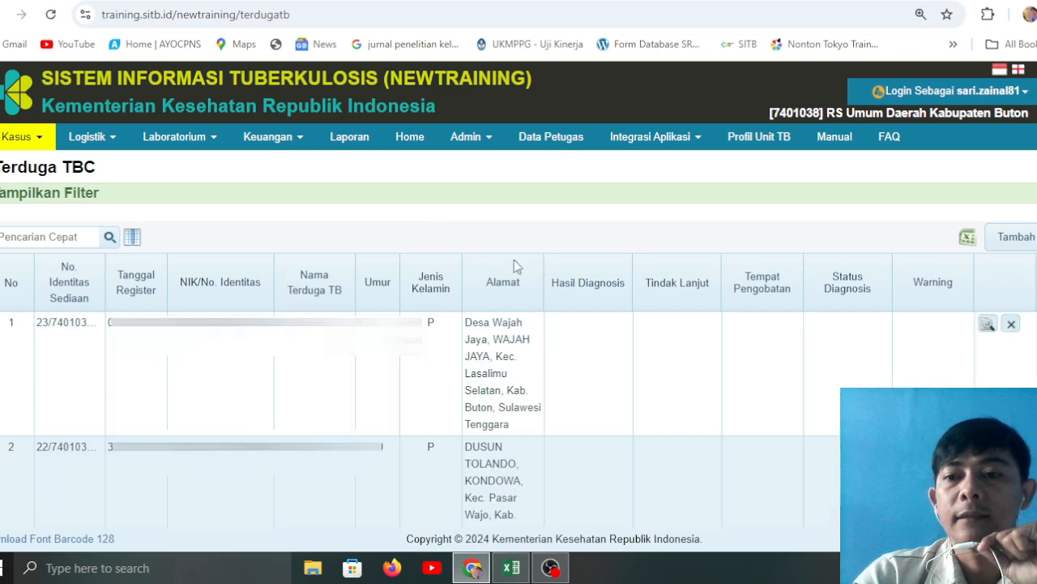
click(1005, 247)
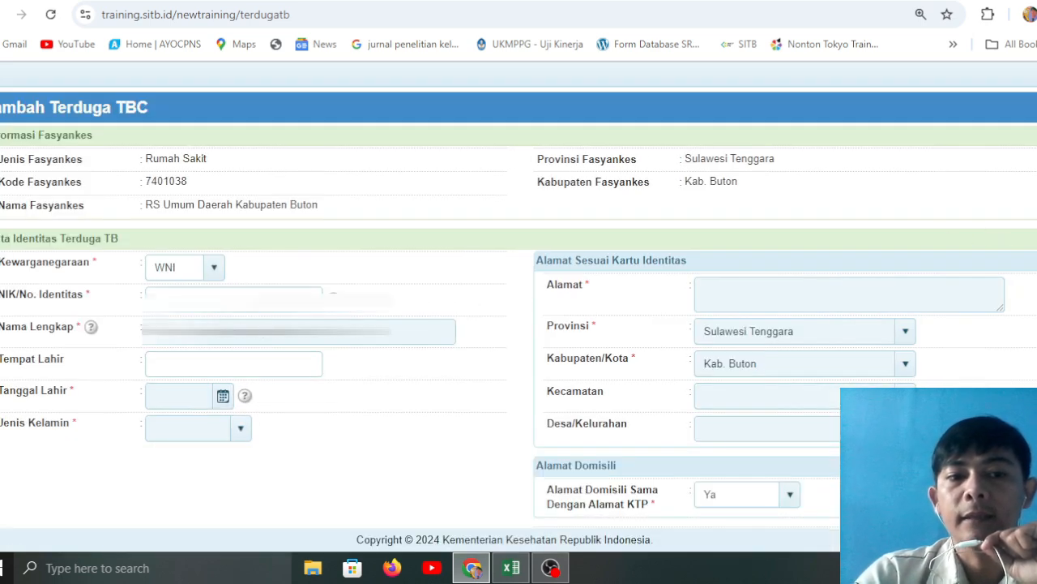
click(234, 299)
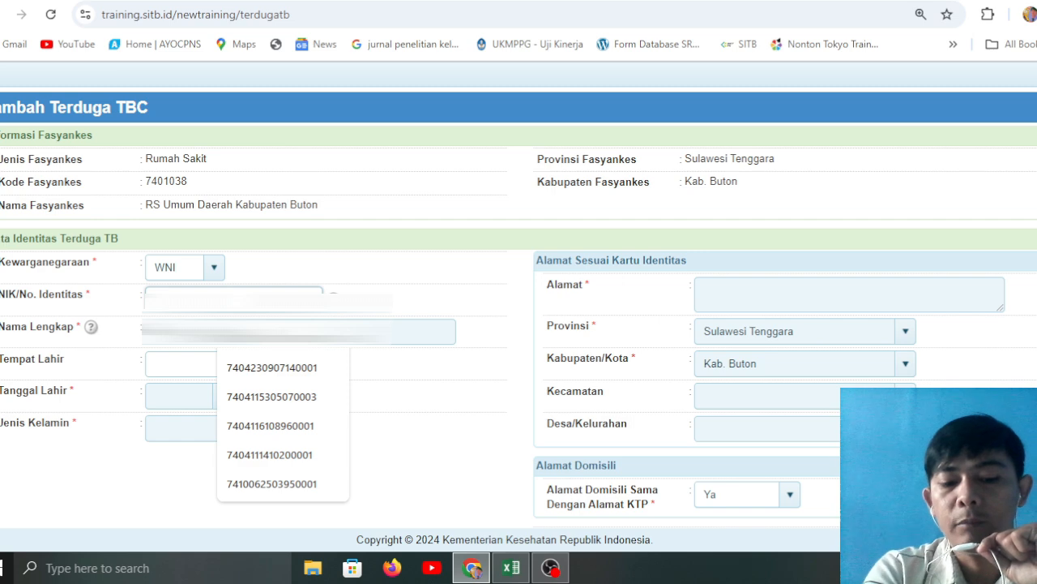
key(ctrl+v)
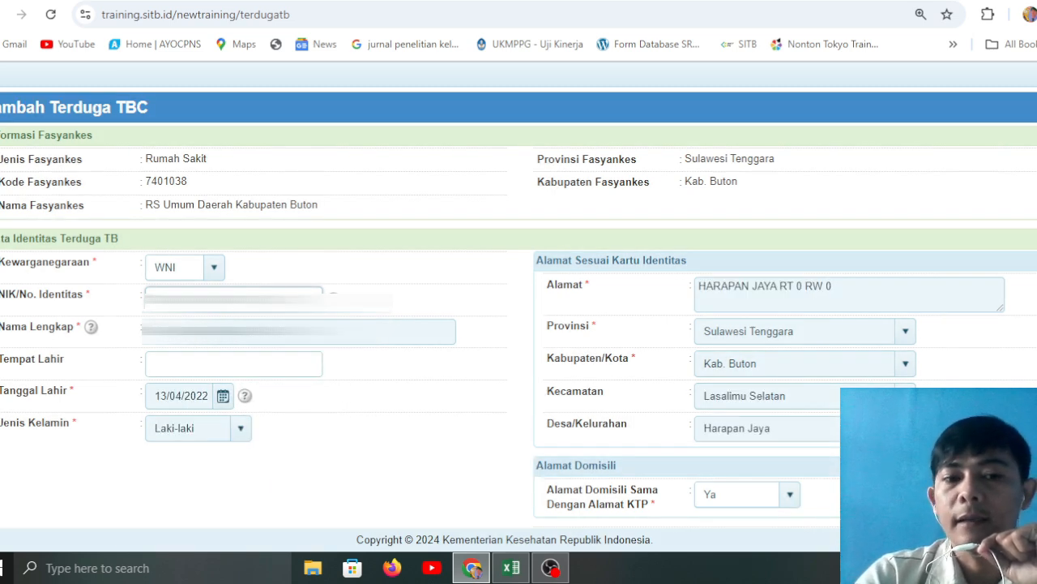
Set Tanggal Register to 09/09/2024, Kriteria Terduga TB to Terduga TBC SO and Riwayat Pengobatan sebelumnya to Baru.
scroll(518, 325, down, 4)
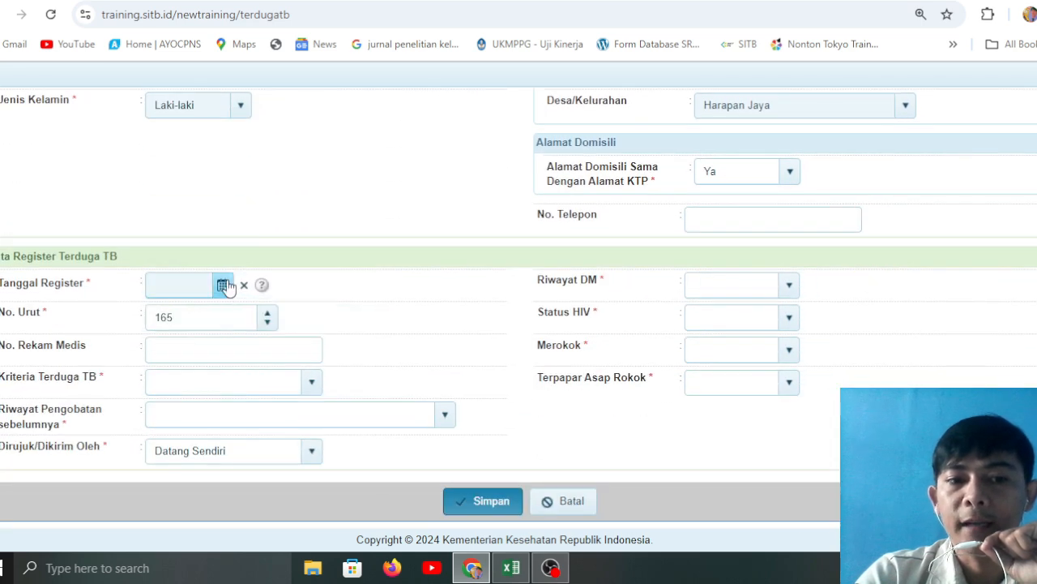
click(223, 285)
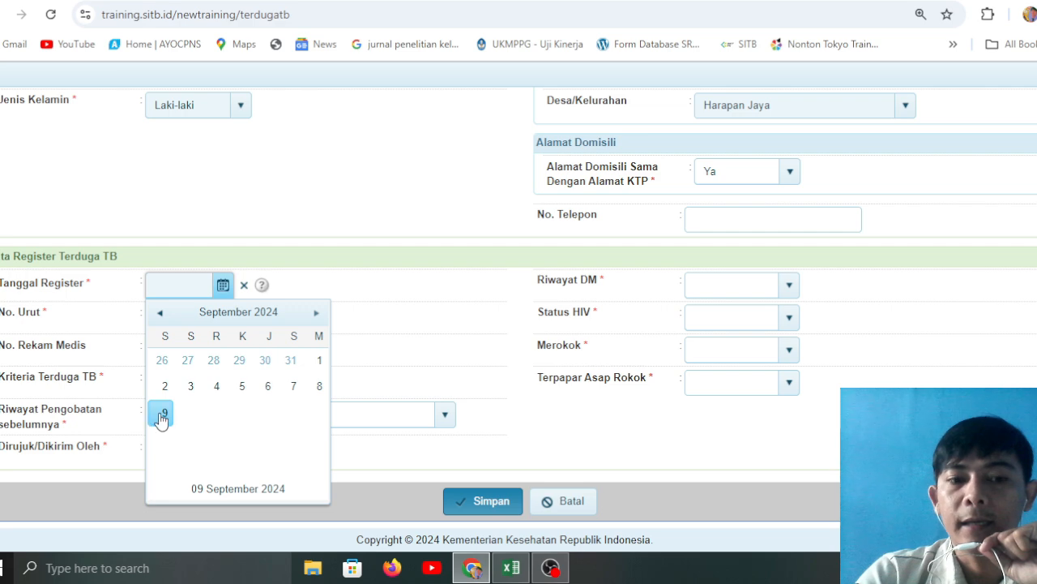
click(161, 412)
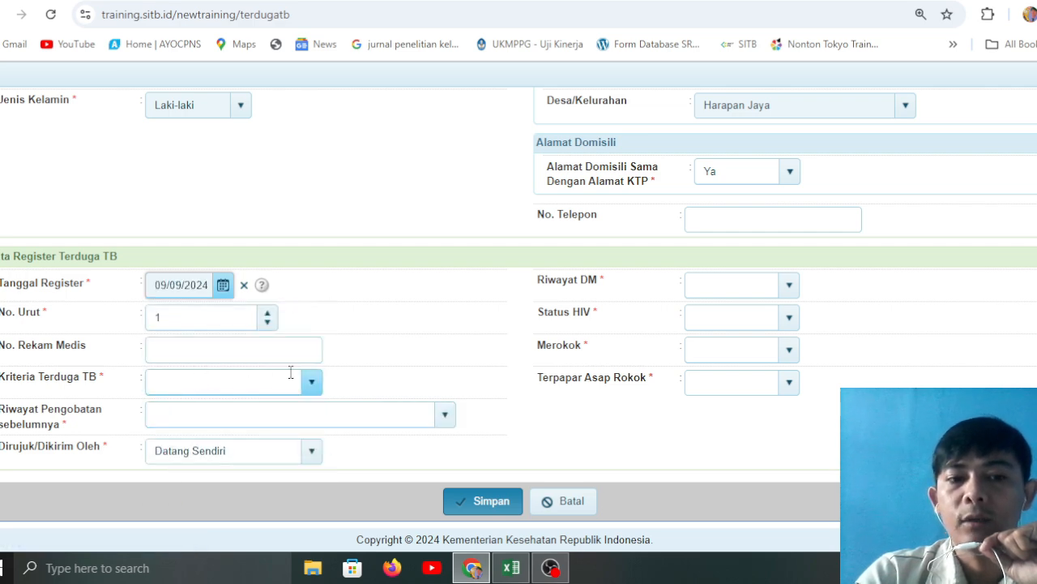
click(312, 387)
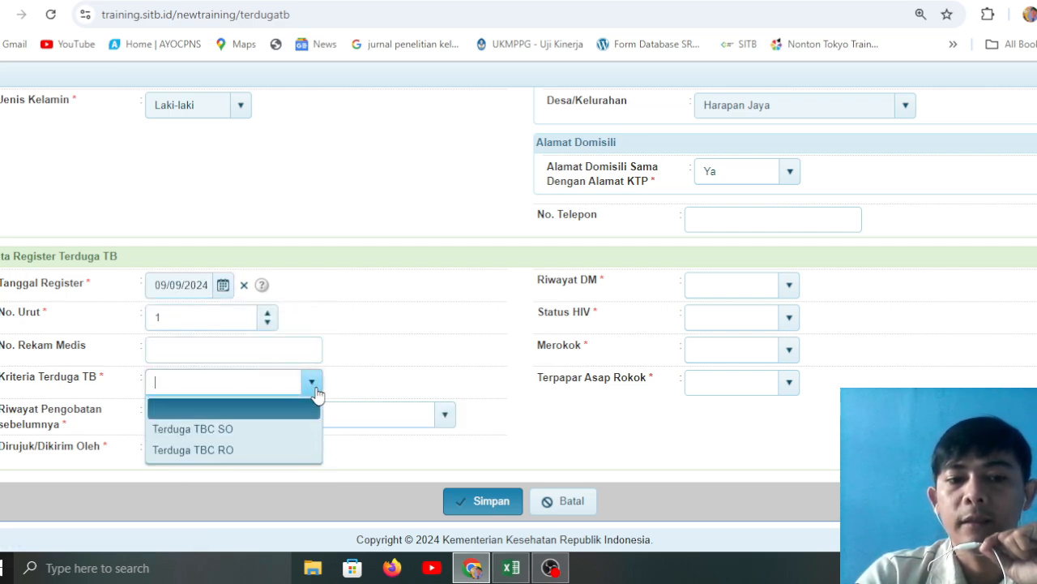
click(258, 428)
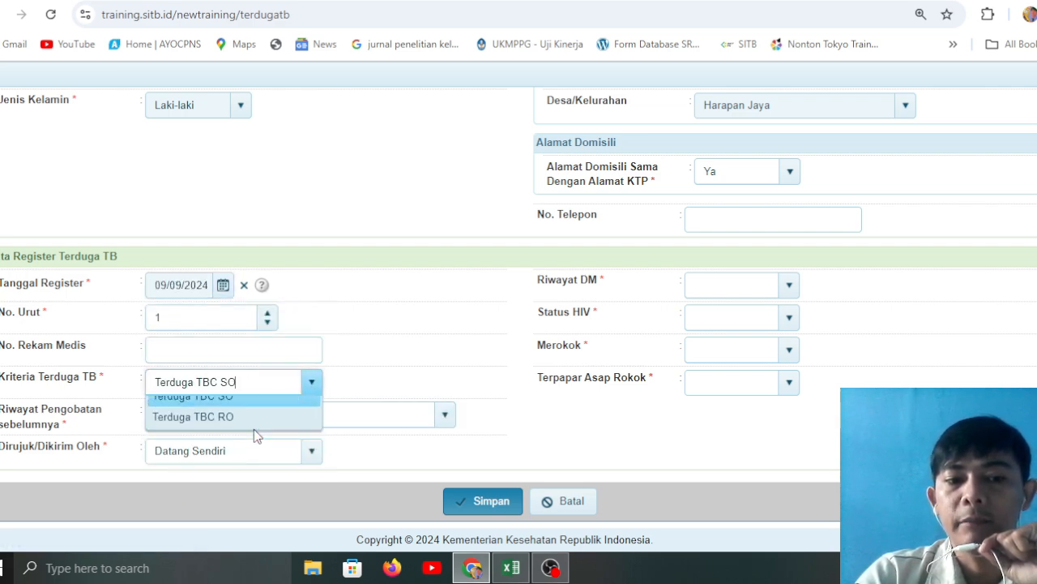
click(443, 415)
click(315, 444)
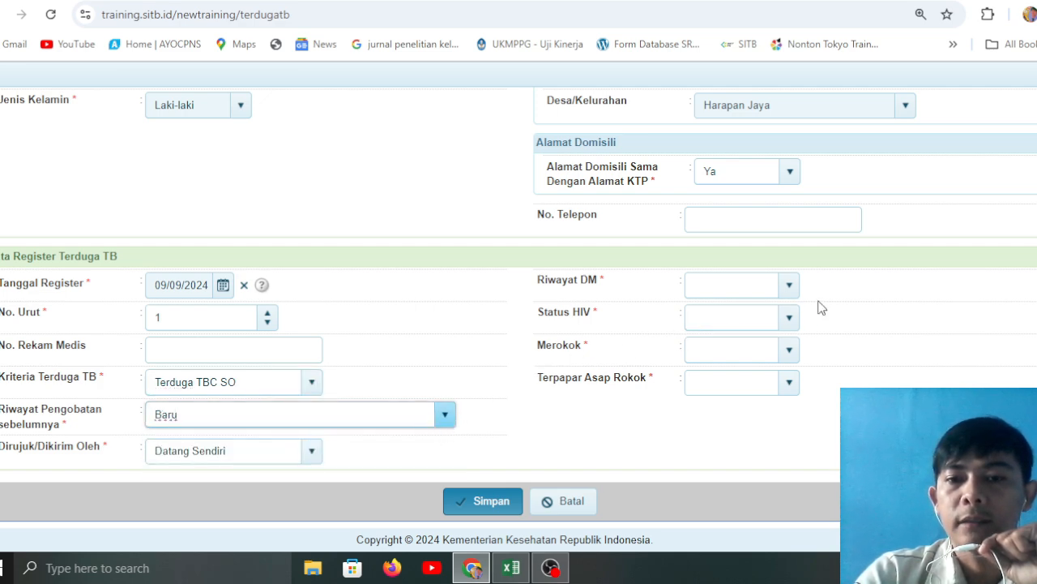
Set Riwayat DM to Tidak, Status HIV to Negatif HIV, Merokok to Tidak and Terpapar Asap Rokok to Ya, and save the case.
click(787, 289)
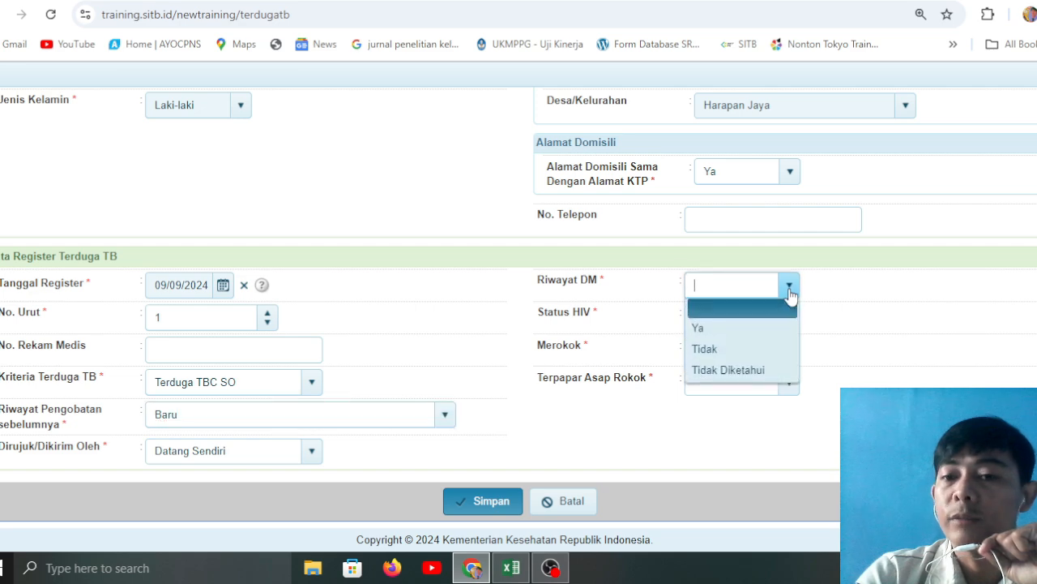
click(729, 357)
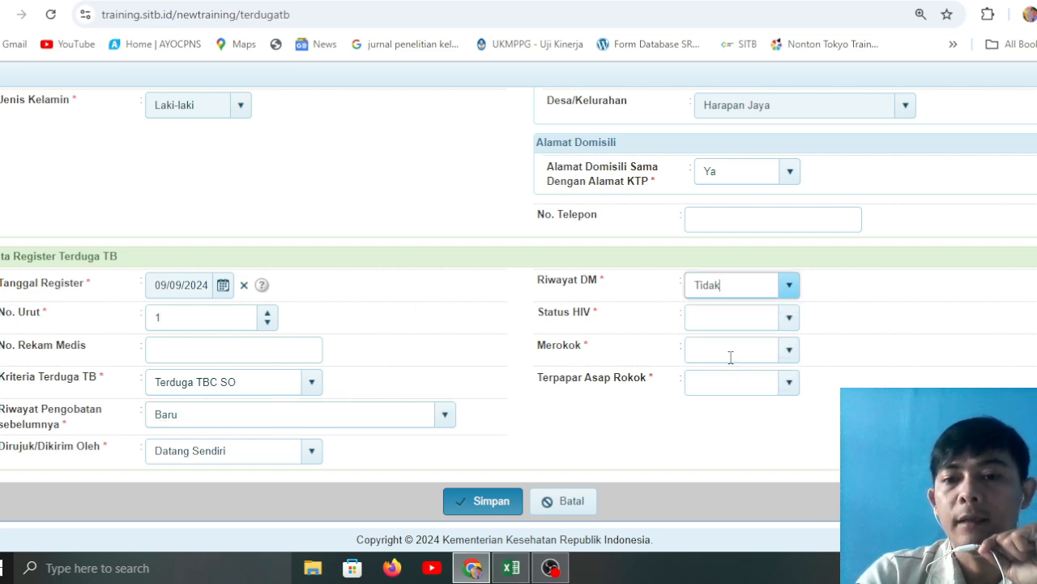
click(788, 324)
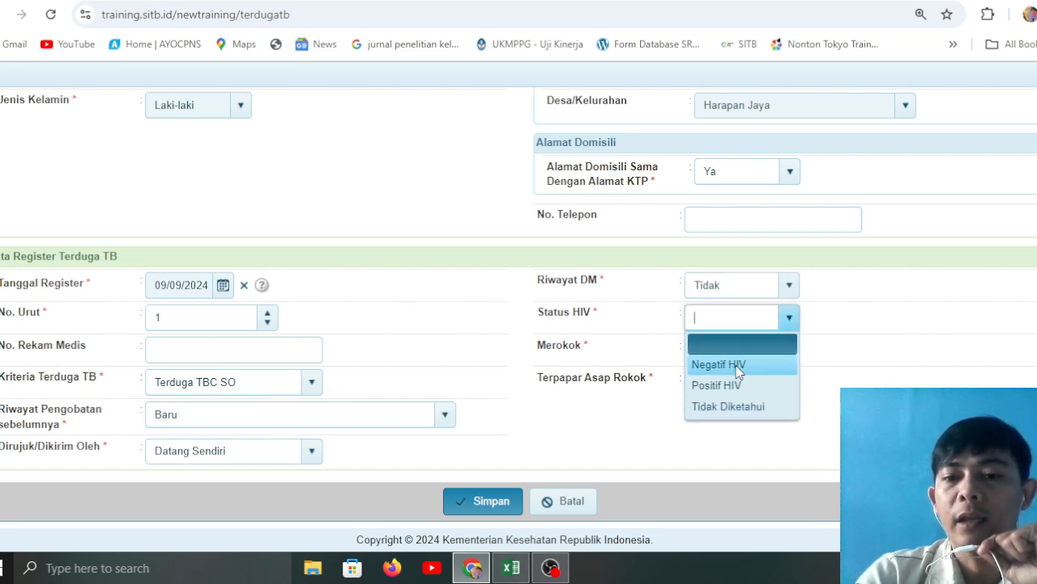
click(732, 367)
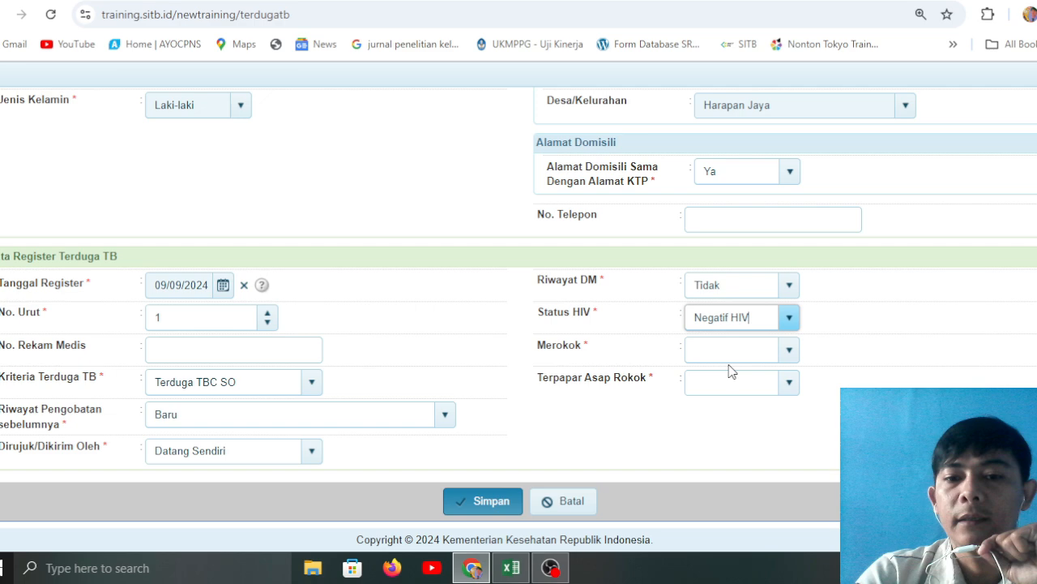
click(788, 351)
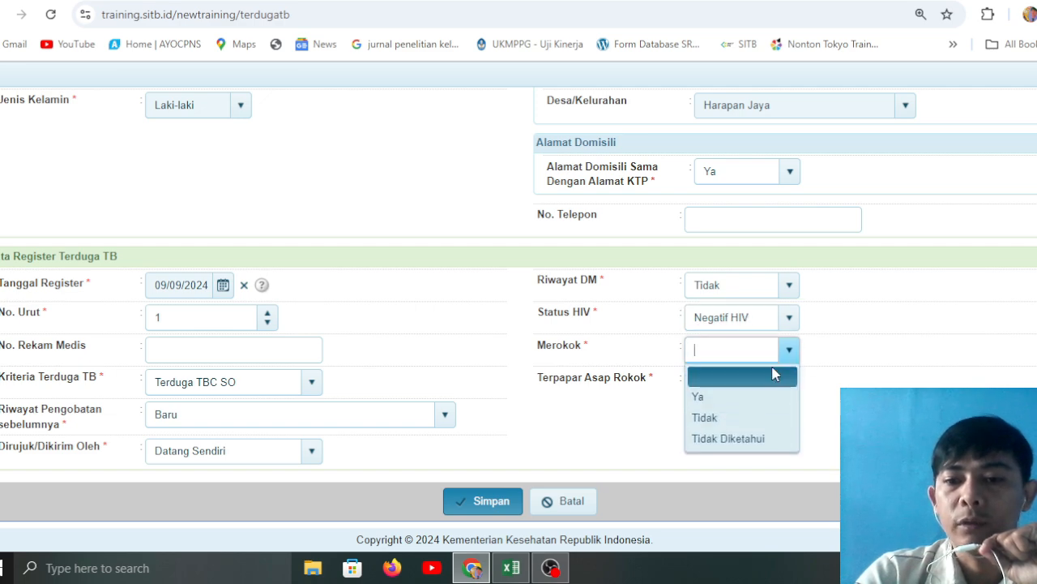
click(736, 415)
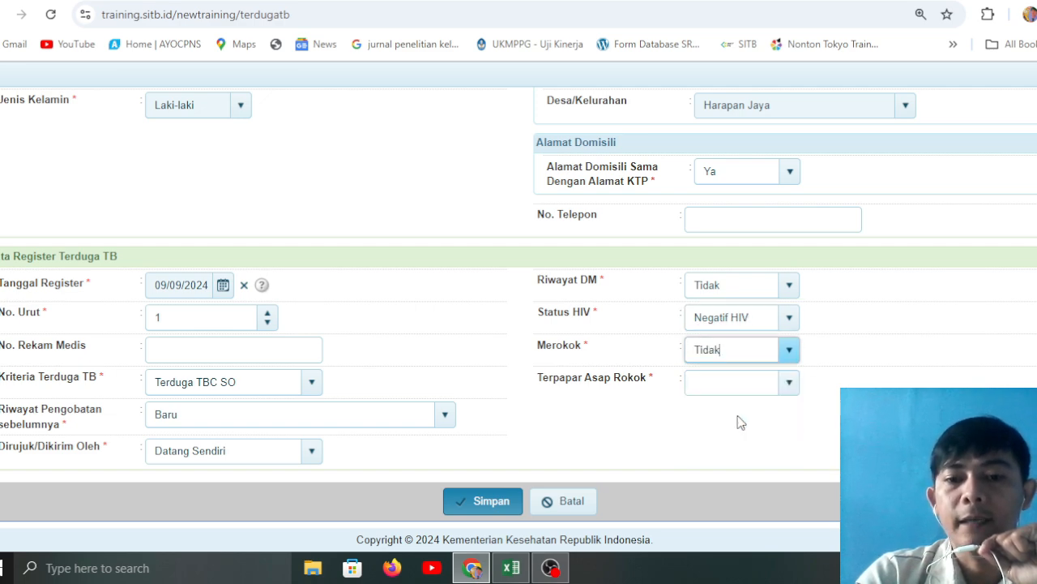
click(788, 386)
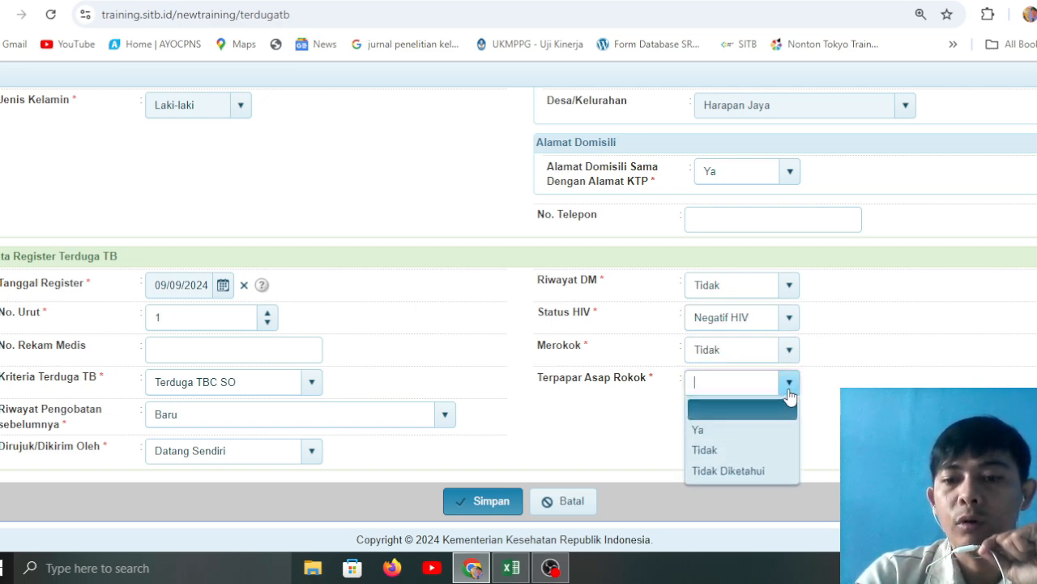
click(743, 427)
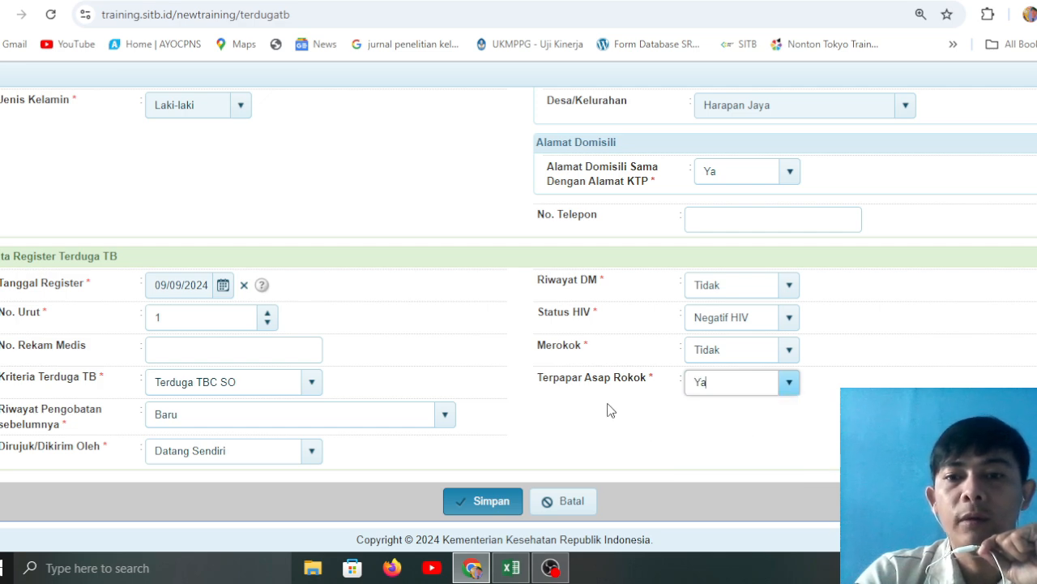
click(466, 509)
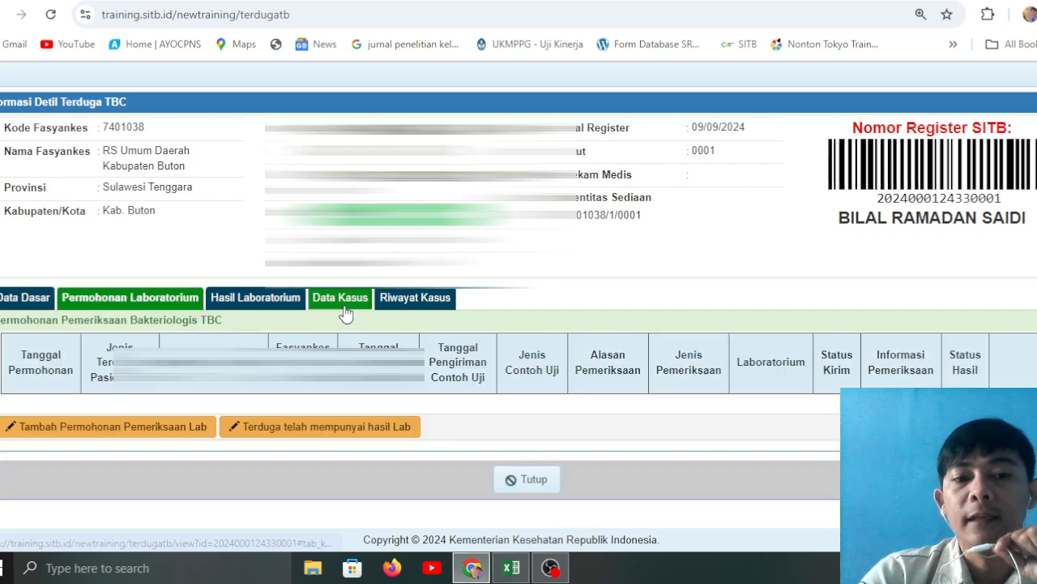
Open the case's Hasil Diagnosis for editing and set Tanggal Hasil Diagnosis to 09/09/2024.
click(345, 300)
scroll(366, 312, down, 2)
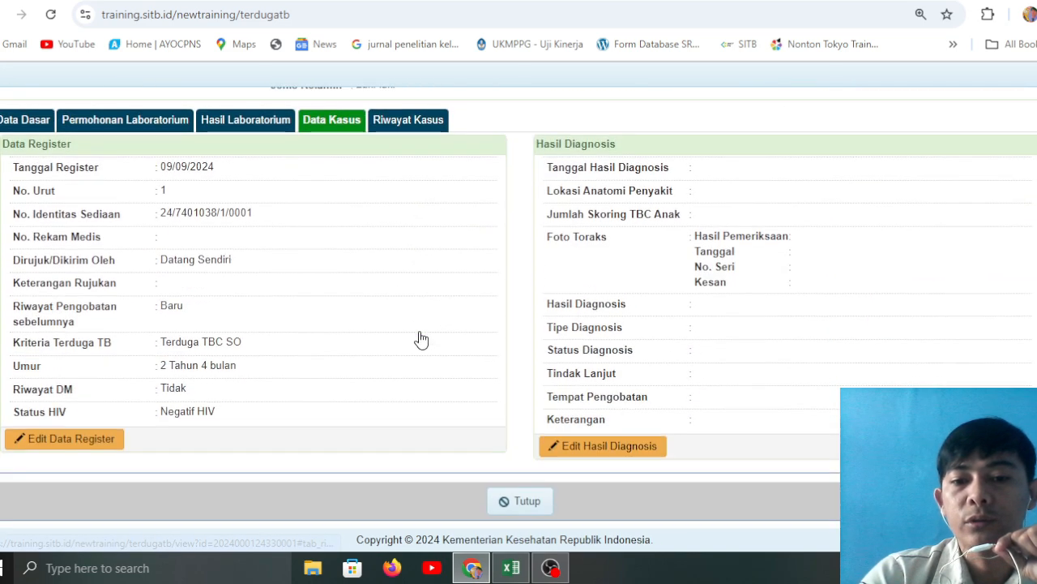
click(575, 447)
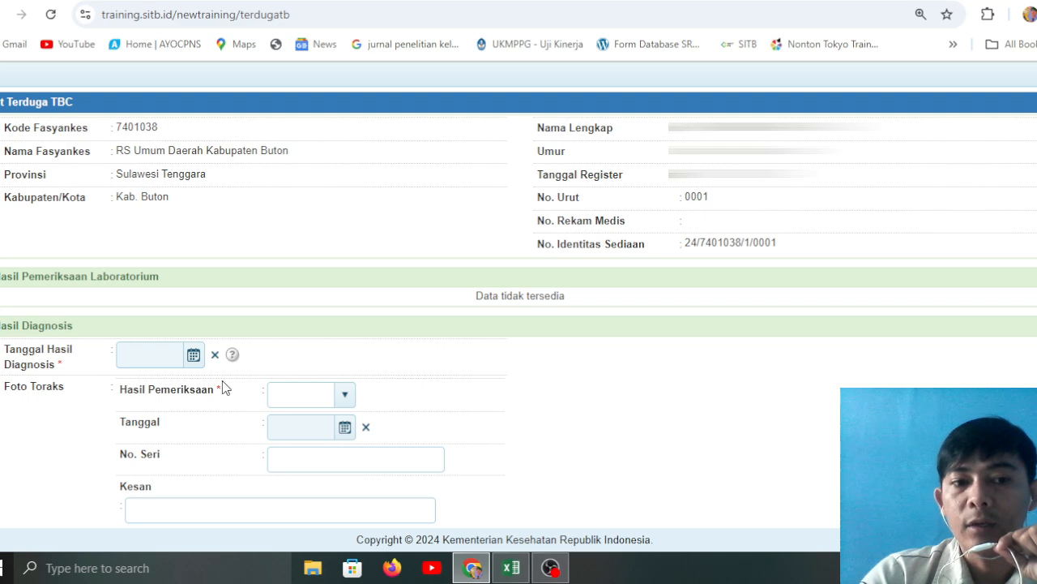
scroll(226, 388, down, 1)
click(193, 275)
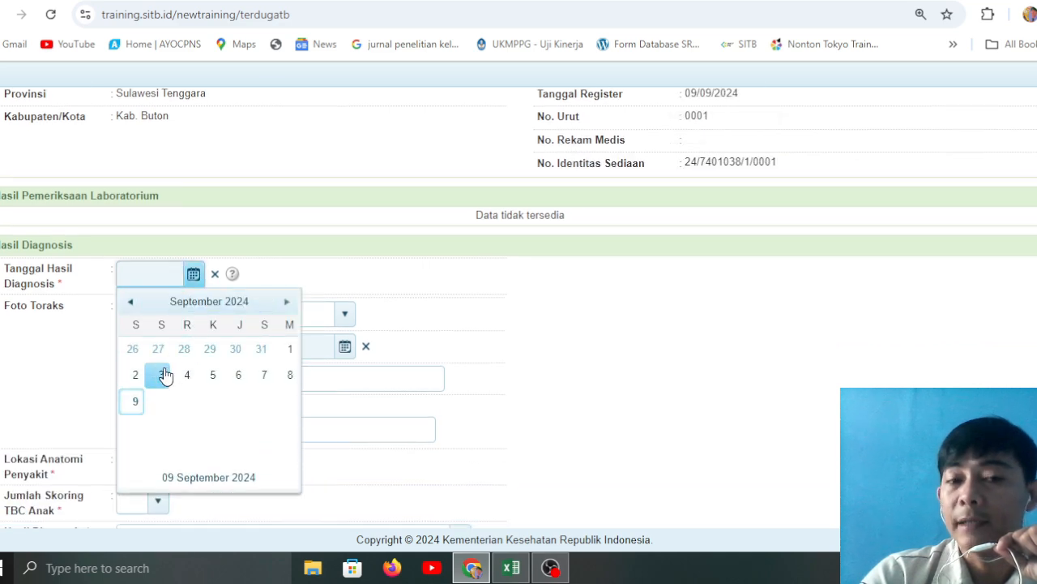
click(134, 402)
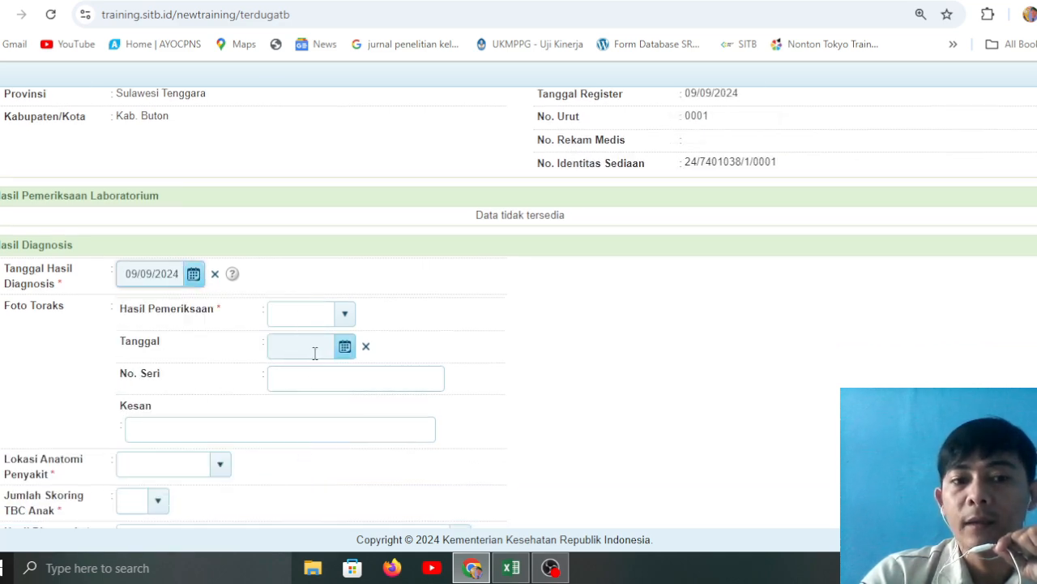
Set the Foto Toraks Hasil Pemeriksaan to TDL and Lokasi Anatomi Penyakit to Paru.
scroll(349, 331, down, 1)
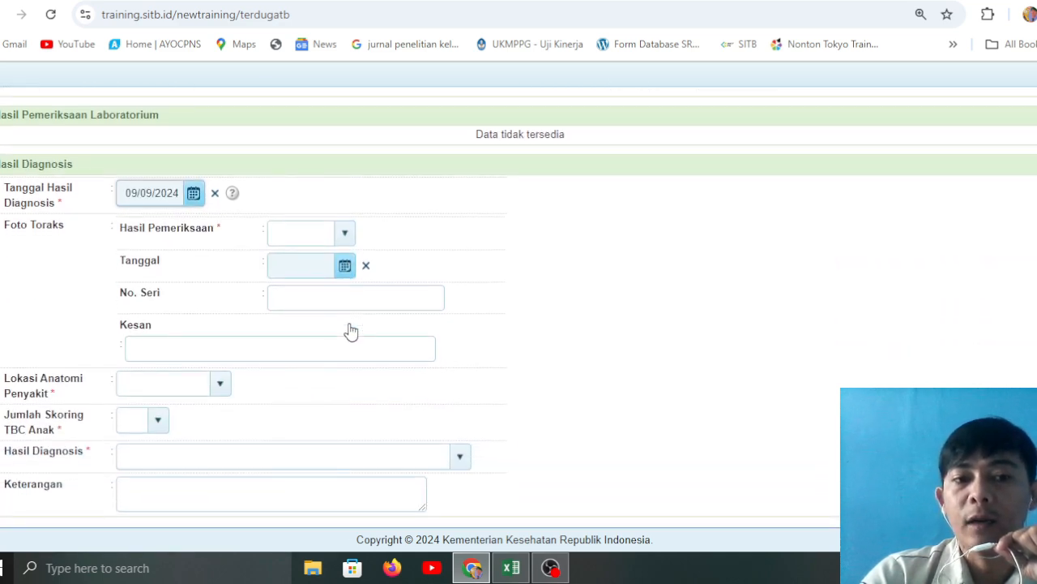
click(342, 235)
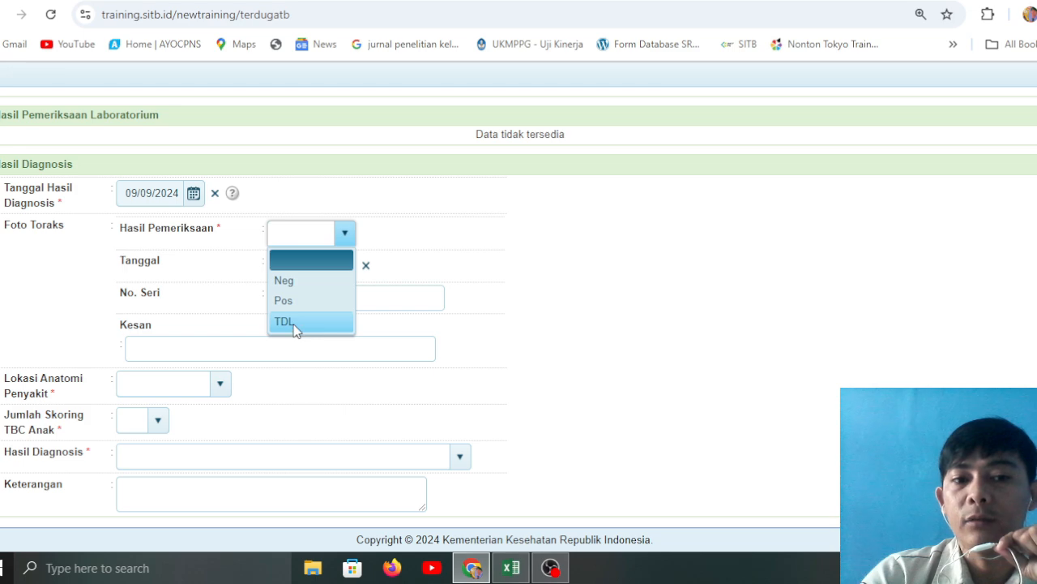
click(294, 324)
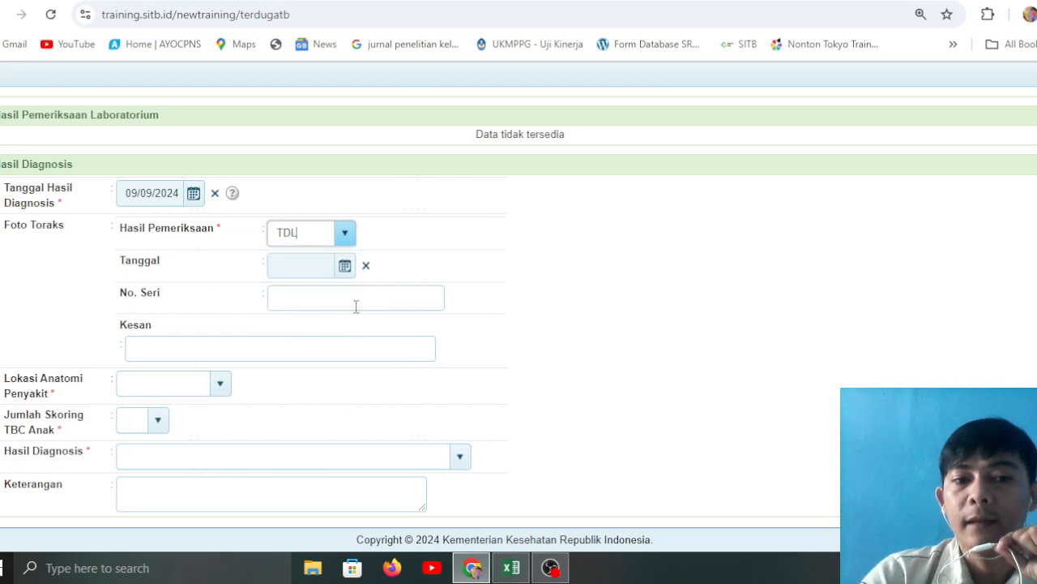
scroll(254, 341, down, 1)
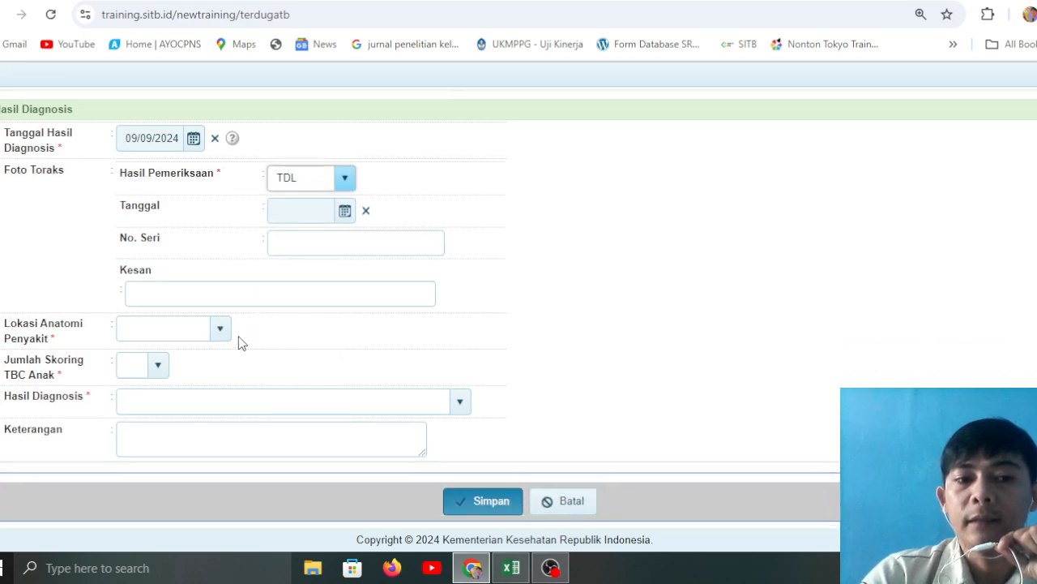
click(221, 331)
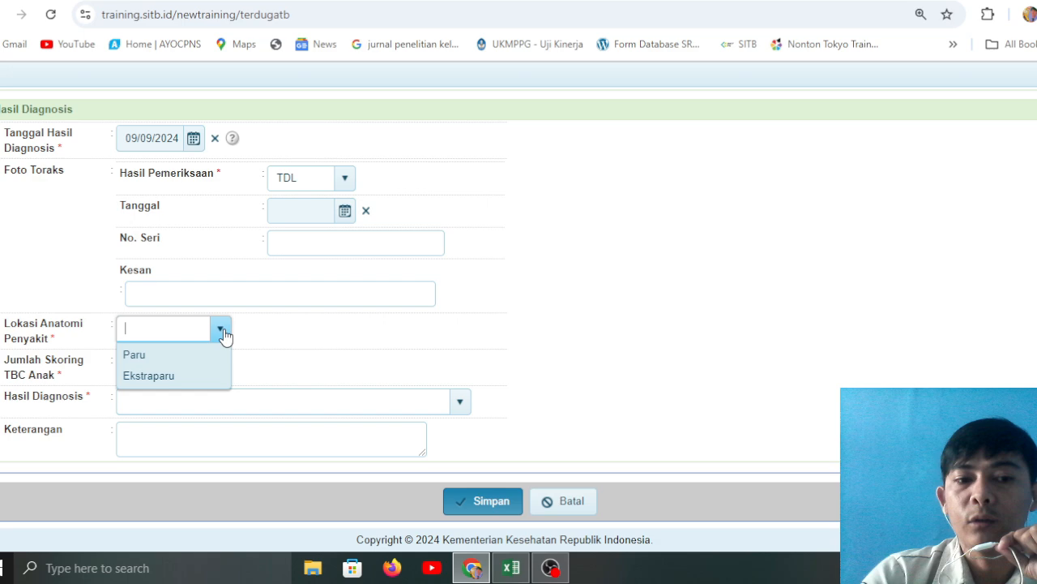
click(182, 354)
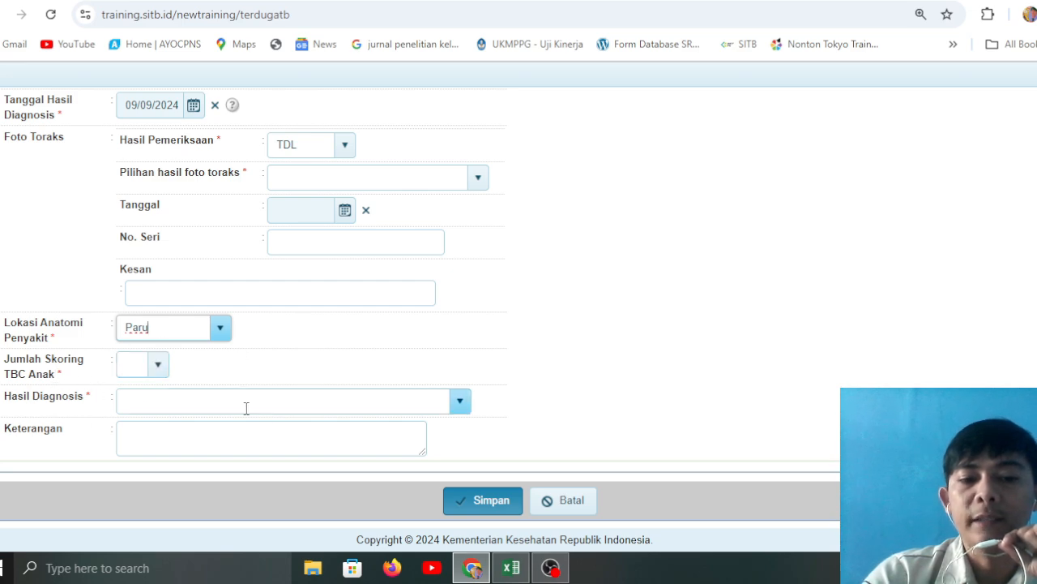
Switch to the Excel workbook and examine the child TB scoring table's parameters and score columns on the Tb 01 Anak sheet.
click(512, 565)
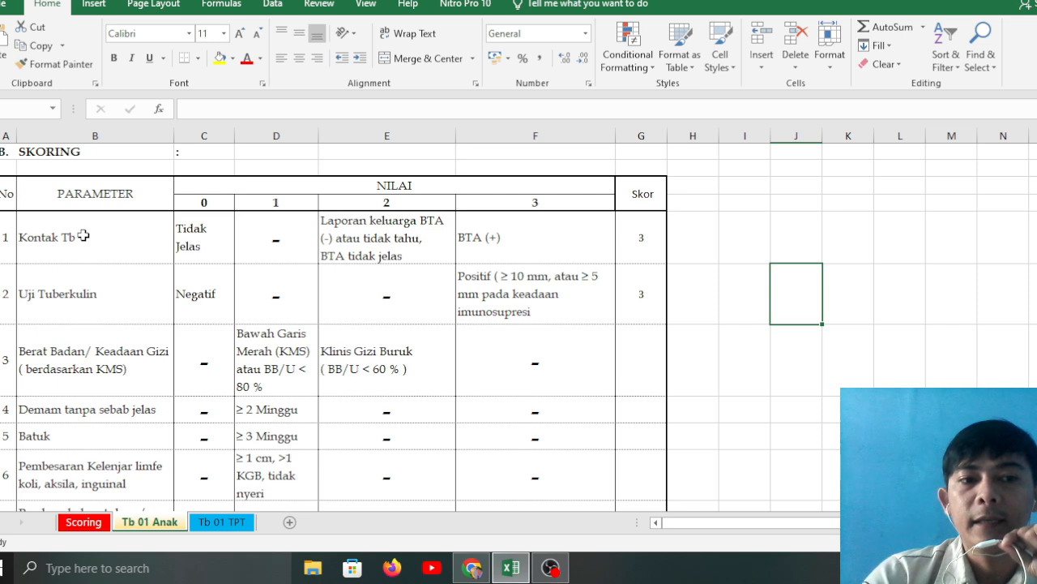
scroll(86, 234, down, 3)
scroll(89, 244, up, 4)
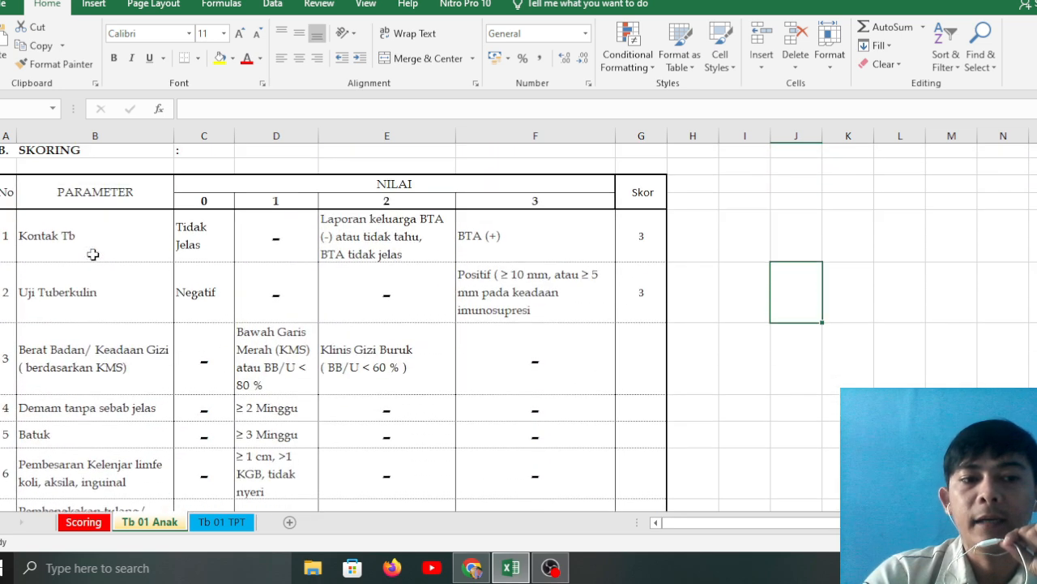
scroll(93, 255, down, 1)
scroll(90, 251, up, 2)
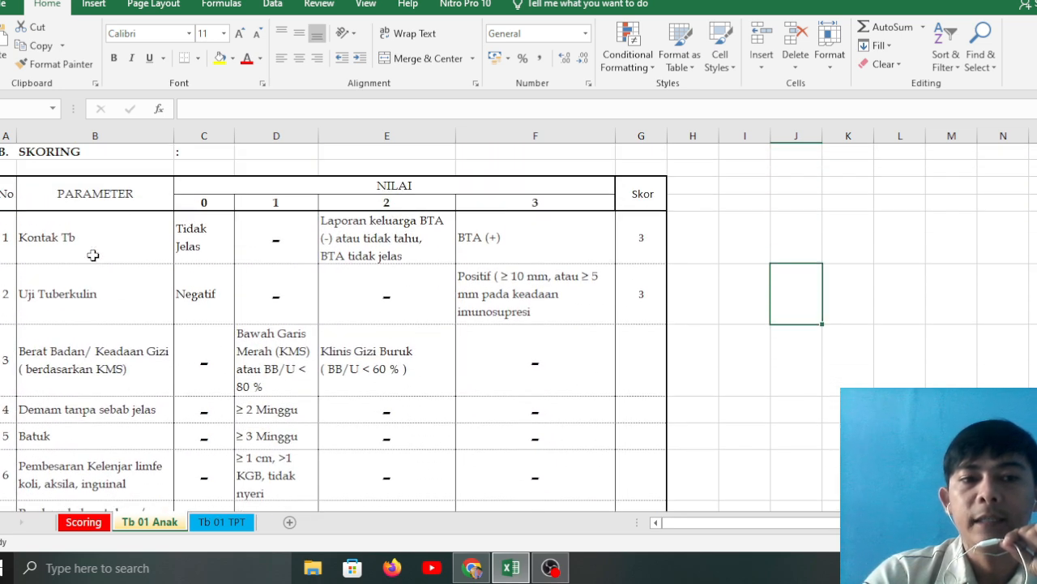
scroll(85, 248, down, 3)
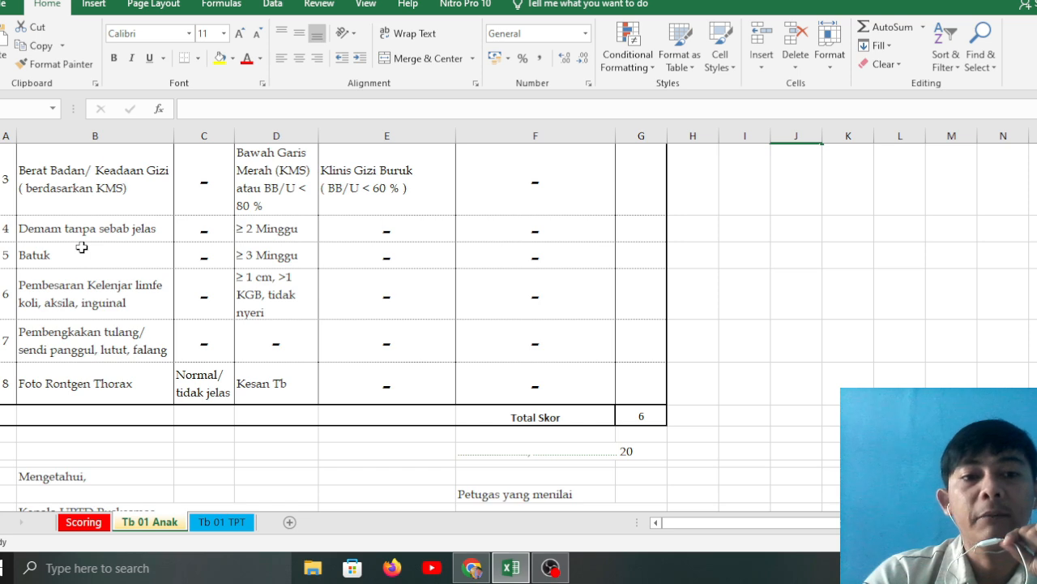
scroll(81, 247, up, 2)
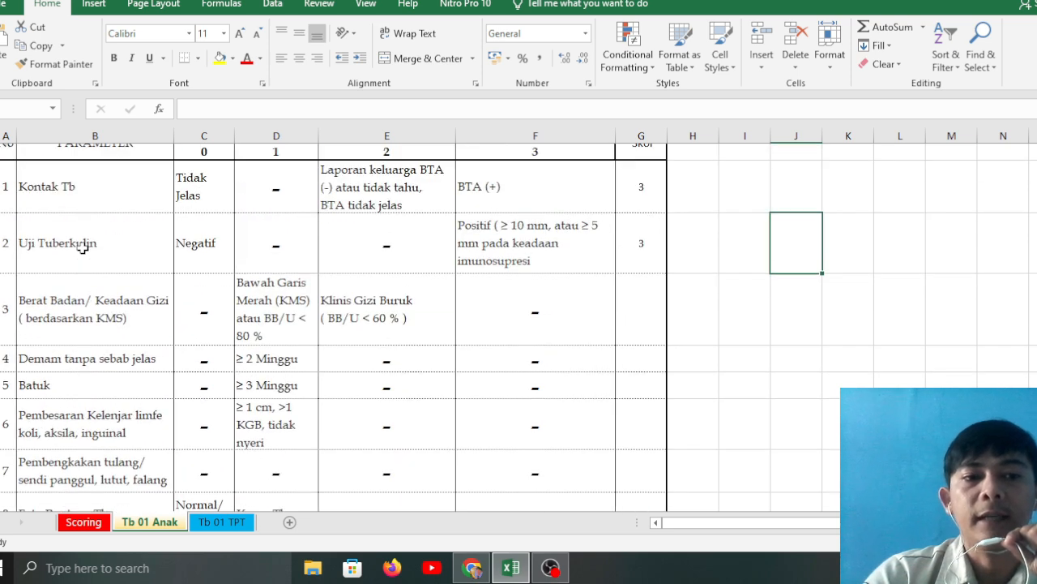
scroll(107, 268, up, 1)
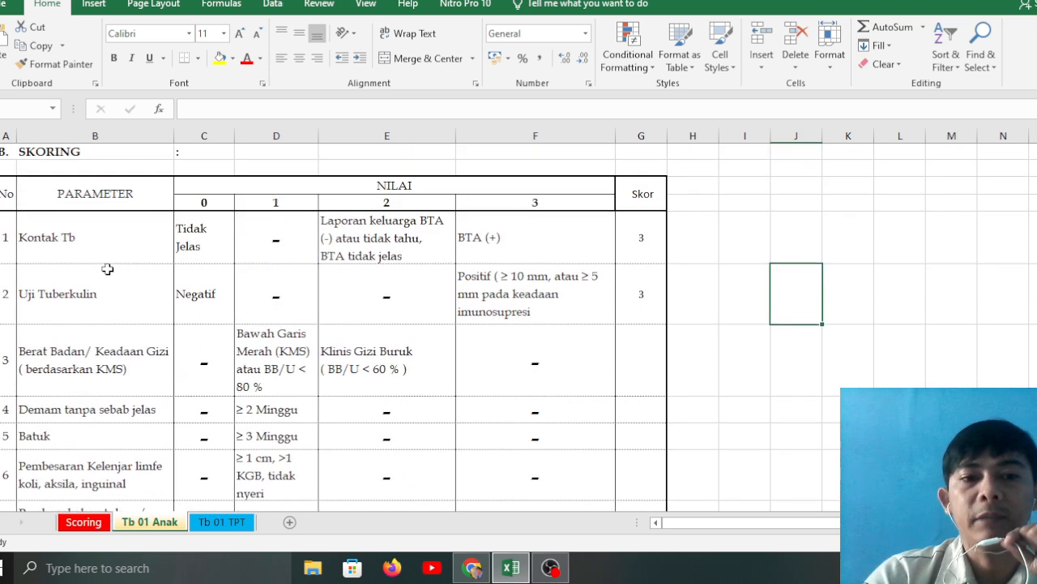
Clear the existing Skor values for Kontak Tb and Uji Tuberkulin.
click(629, 248)
click(655, 291)
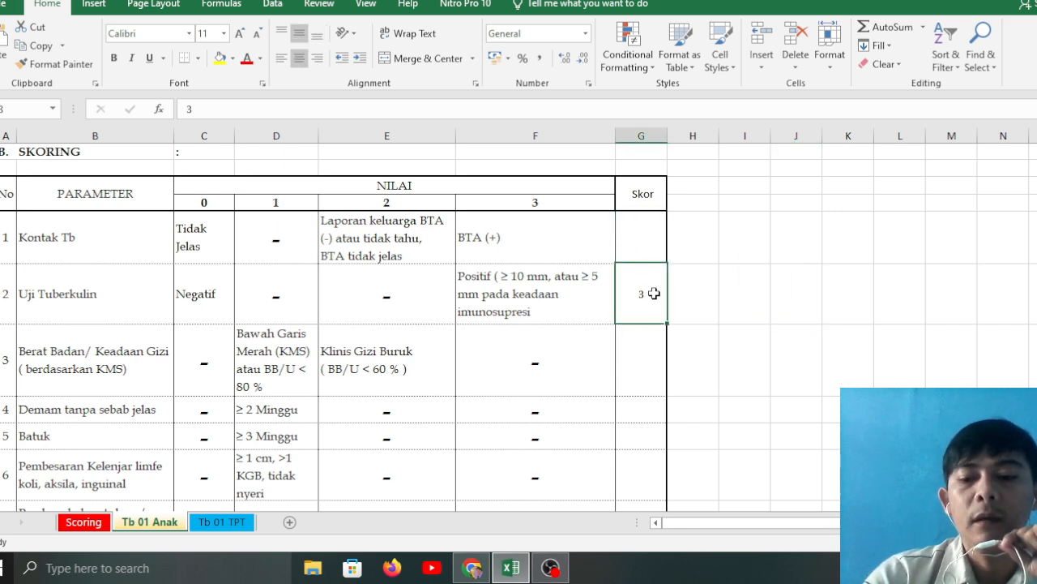
key(Delete)
Enter a Skor of 3 for Kontak Tb, following the BTA (+) criterion.
click(52, 245)
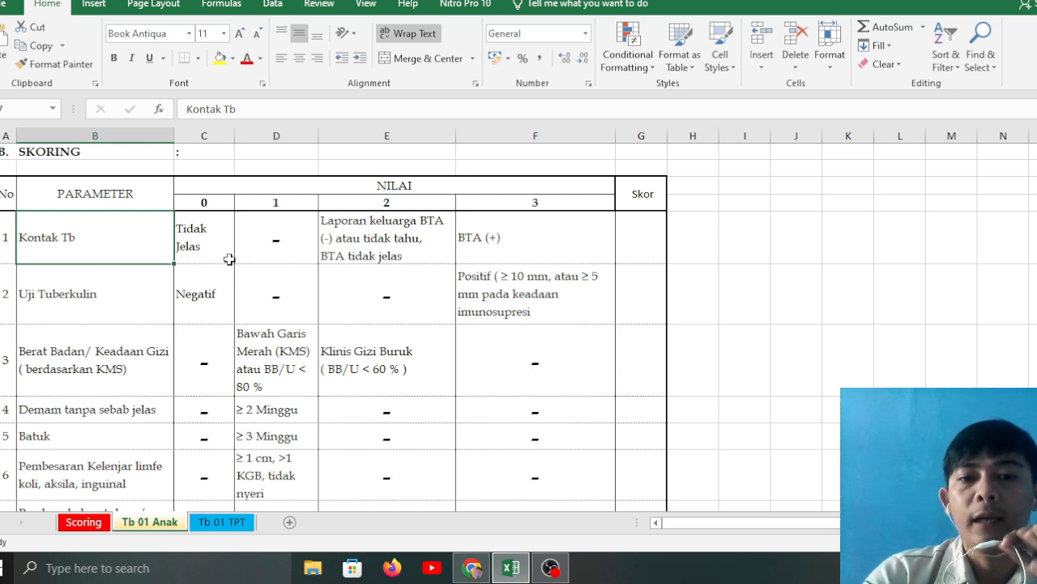
click(494, 239)
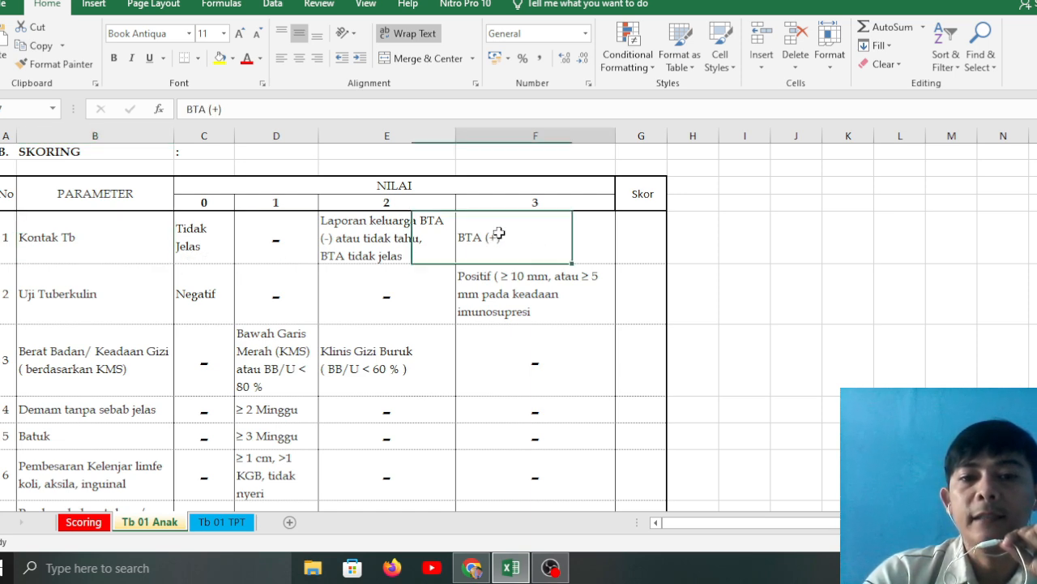
click(638, 243)
text(3)
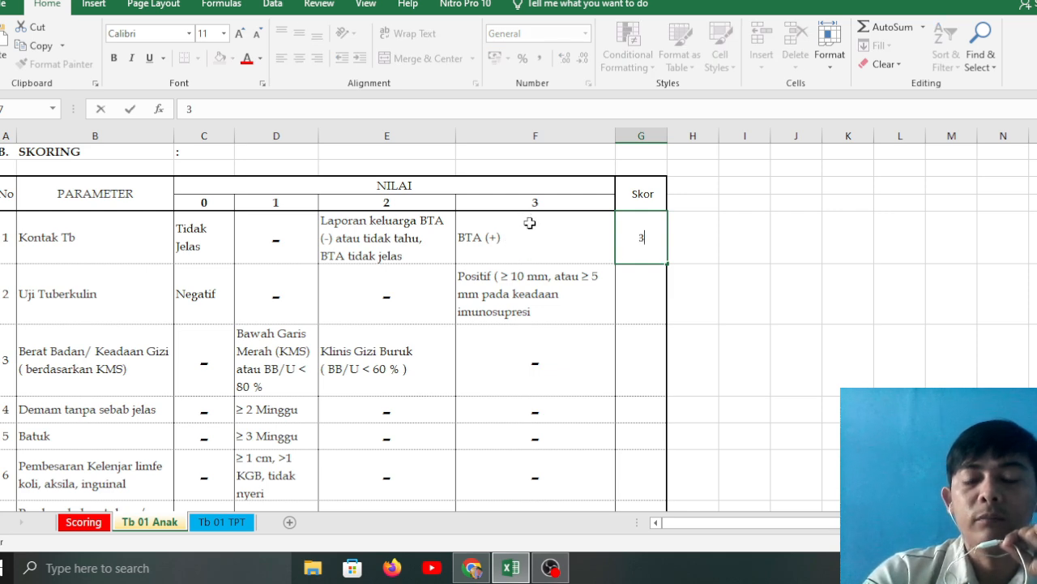
key(ctrl+Return)
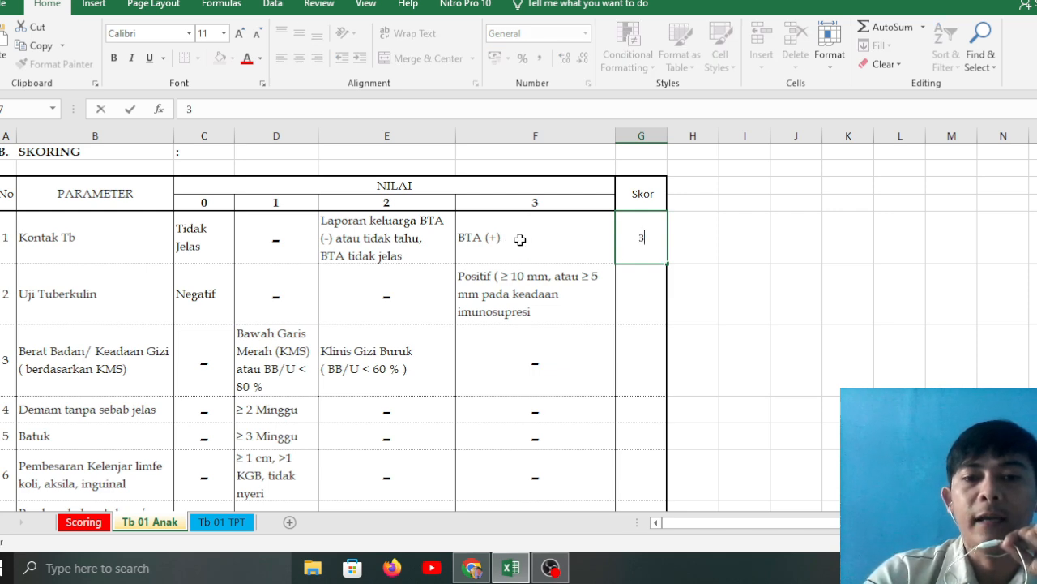
click(520, 239)
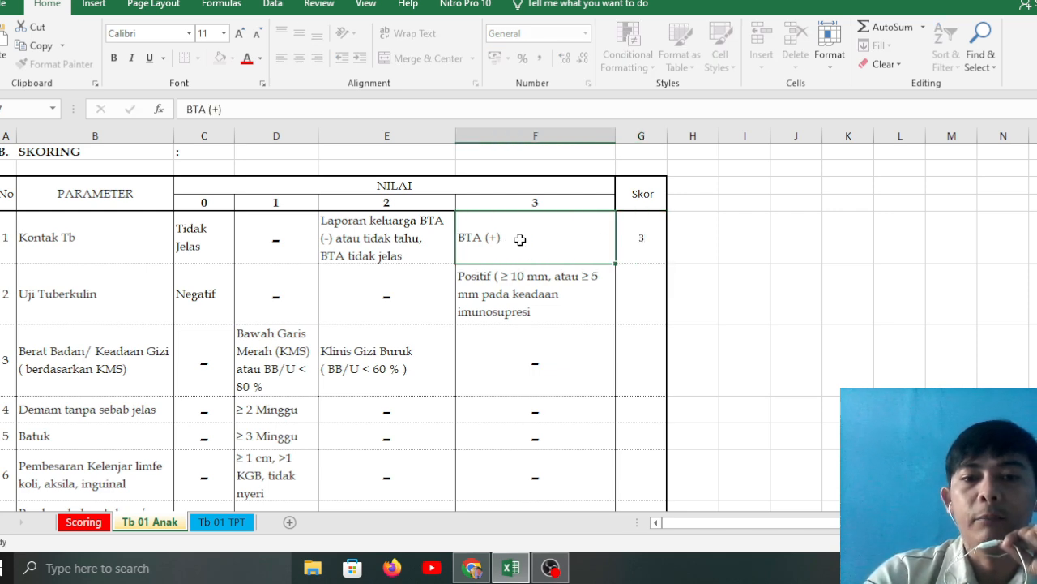
click(46, 240)
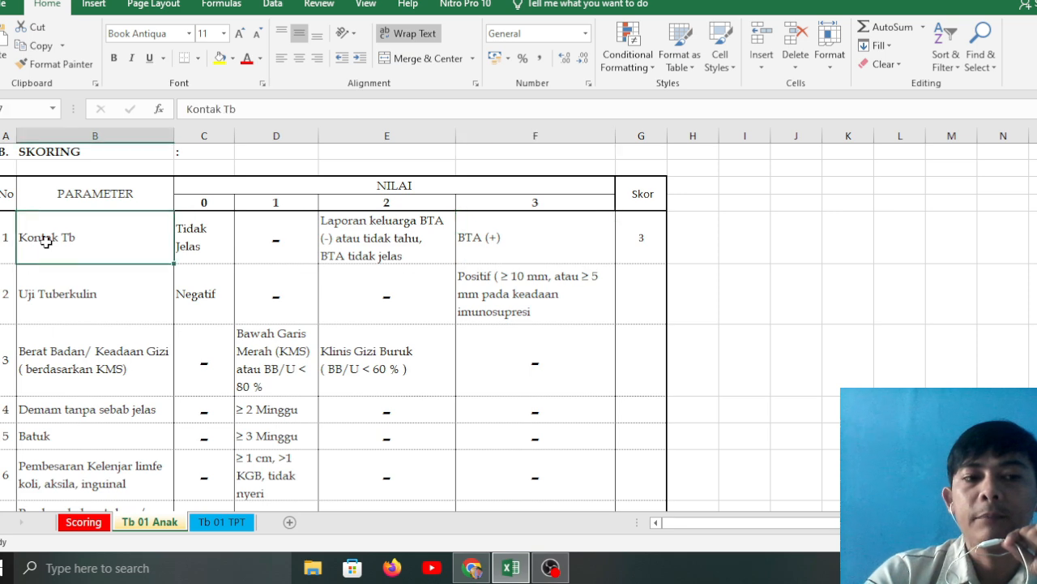
click(523, 235)
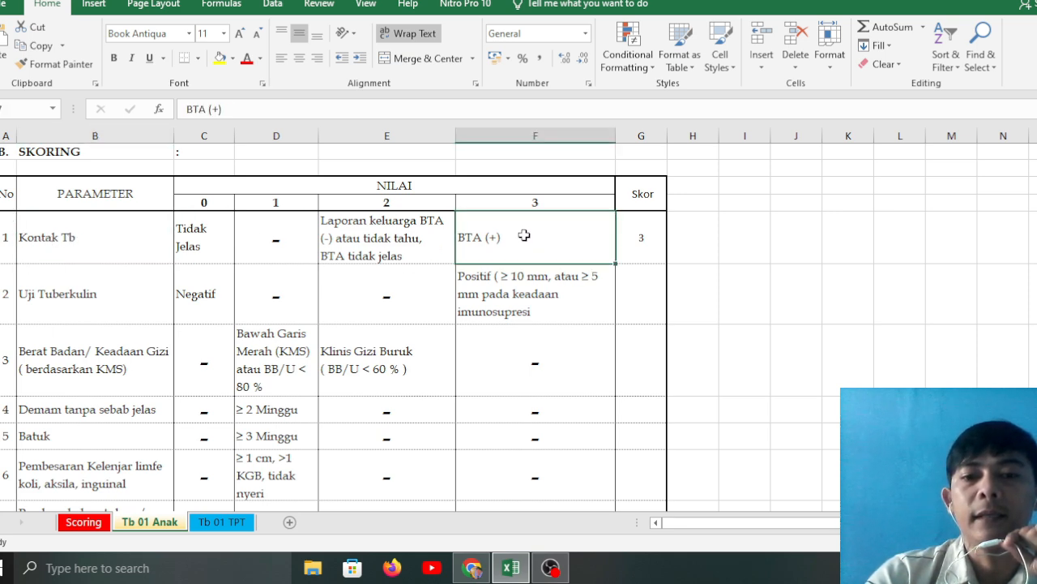
click(646, 236)
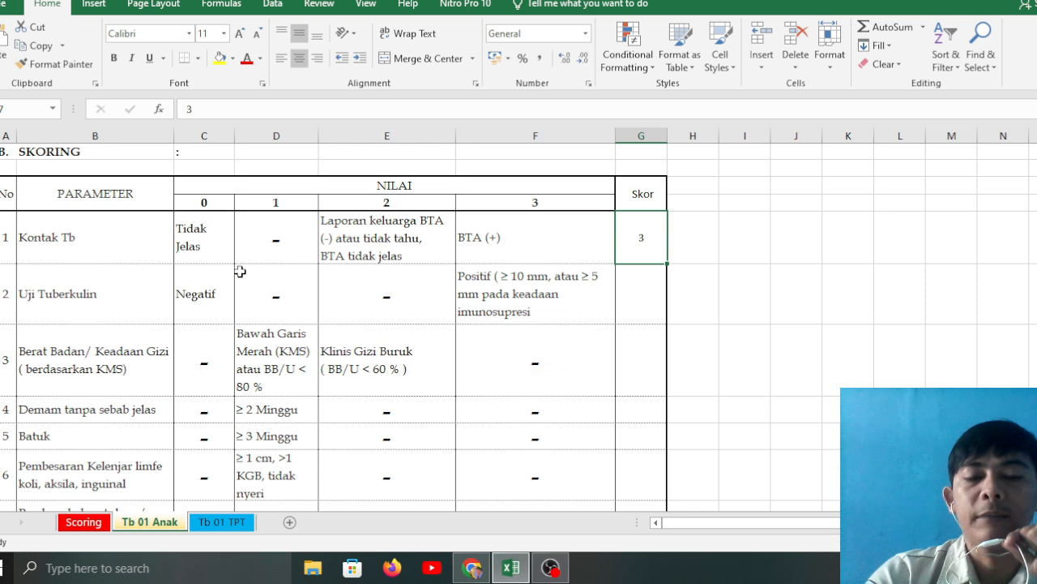
click(209, 227)
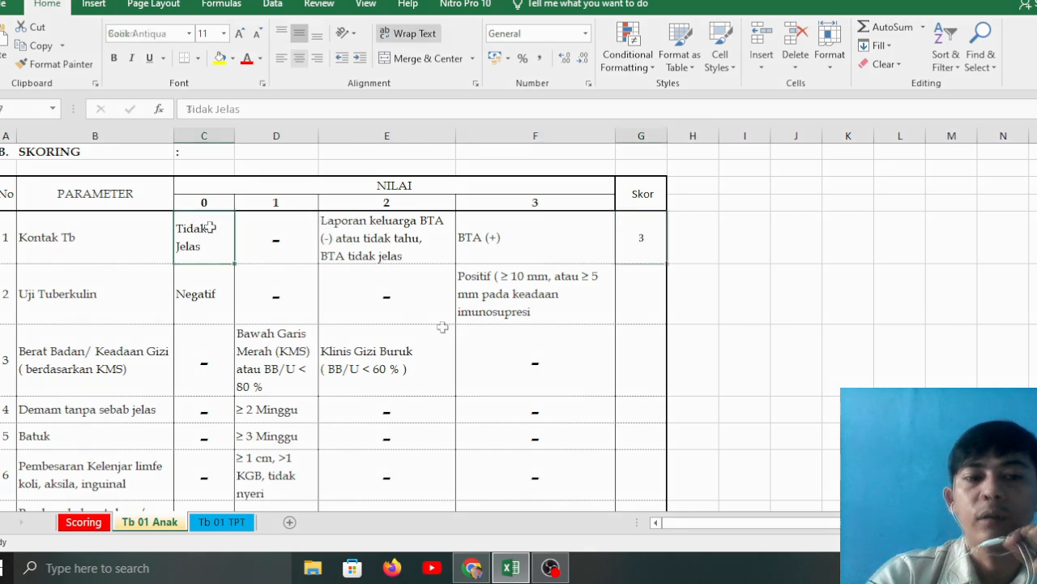
click(640, 237)
Enter a Skor of 3 for Uji Tuberkulin, following the Positif criterion.
scroll(456, 294, down, 1)
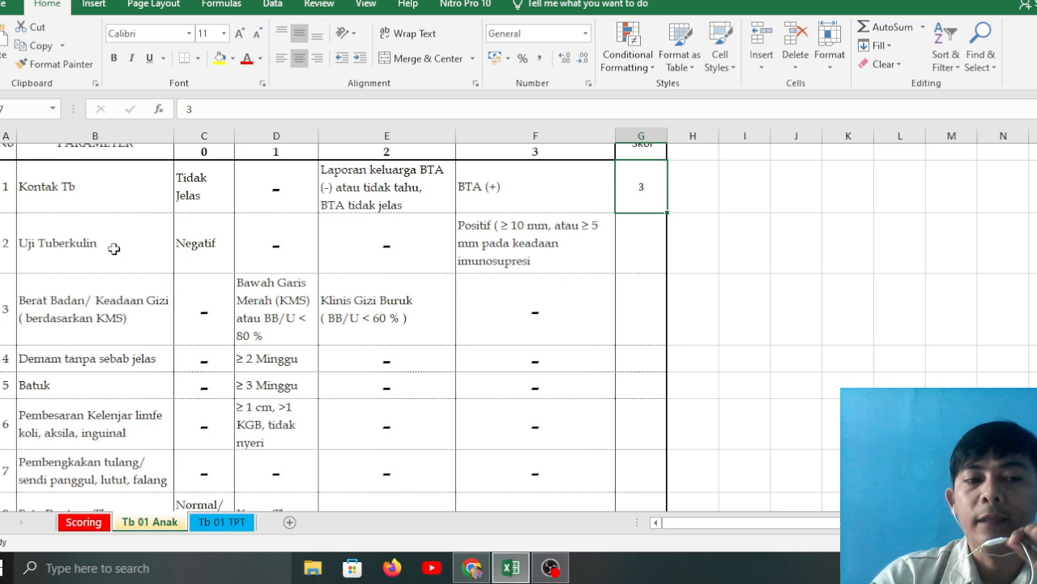
click(489, 242)
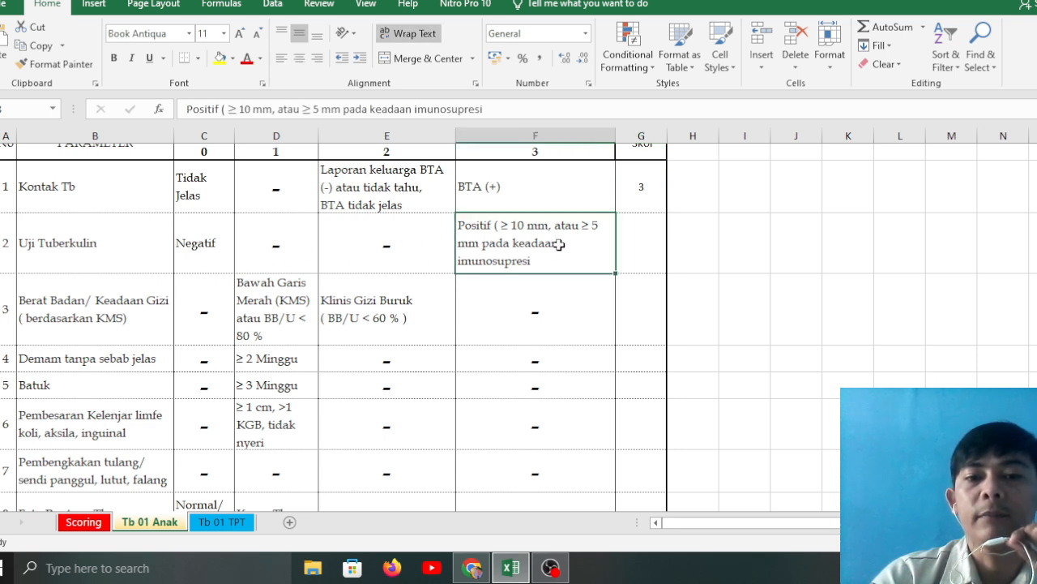
click(636, 241)
text(3)
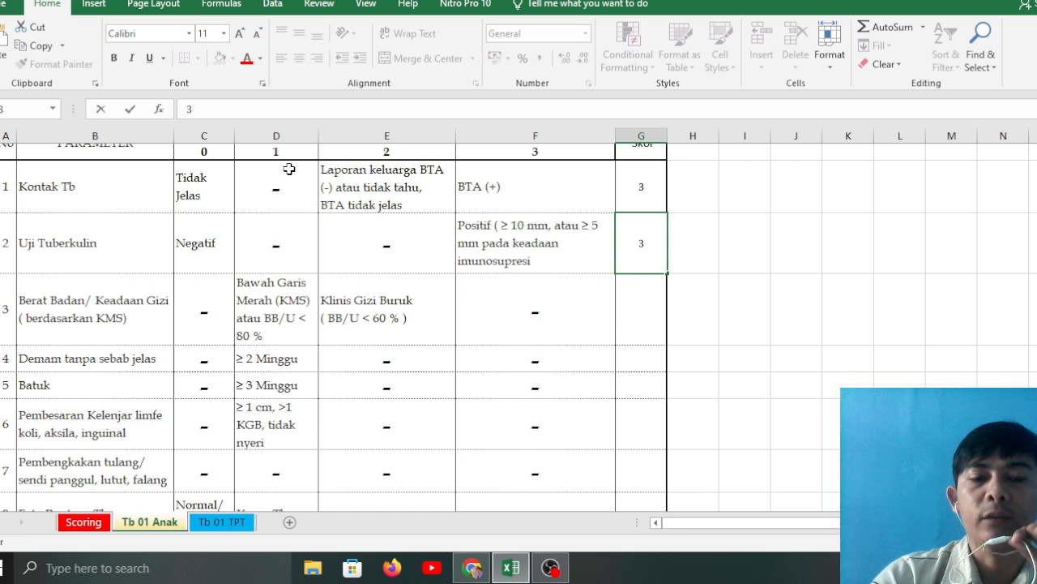
click(283, 299)
Examine the scoring criteria of the remaining parameters, from nutritional status and fever down to Foto Rontgen Thorax.
click(361, 312)
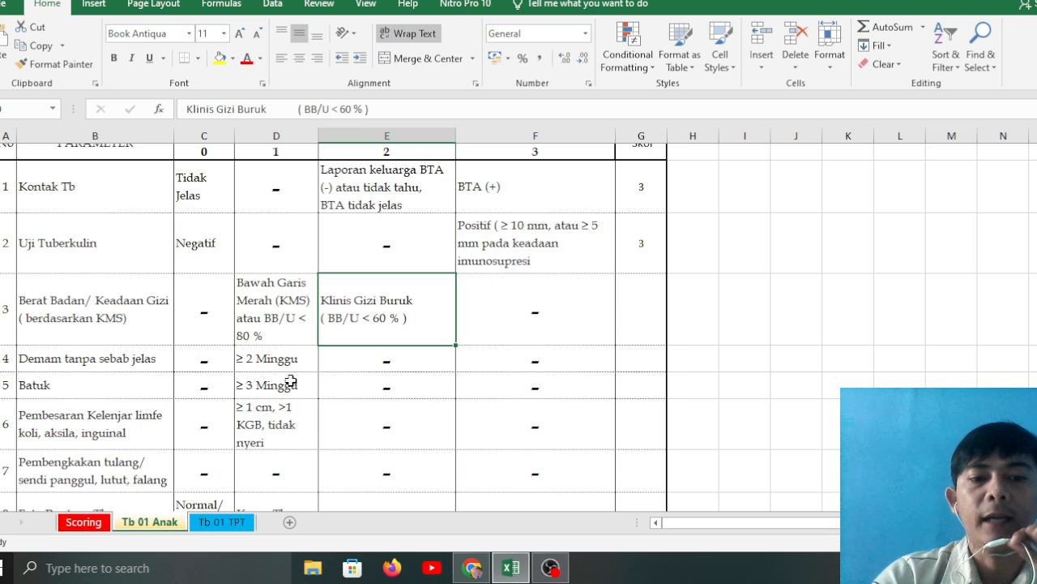
click(279, 358)
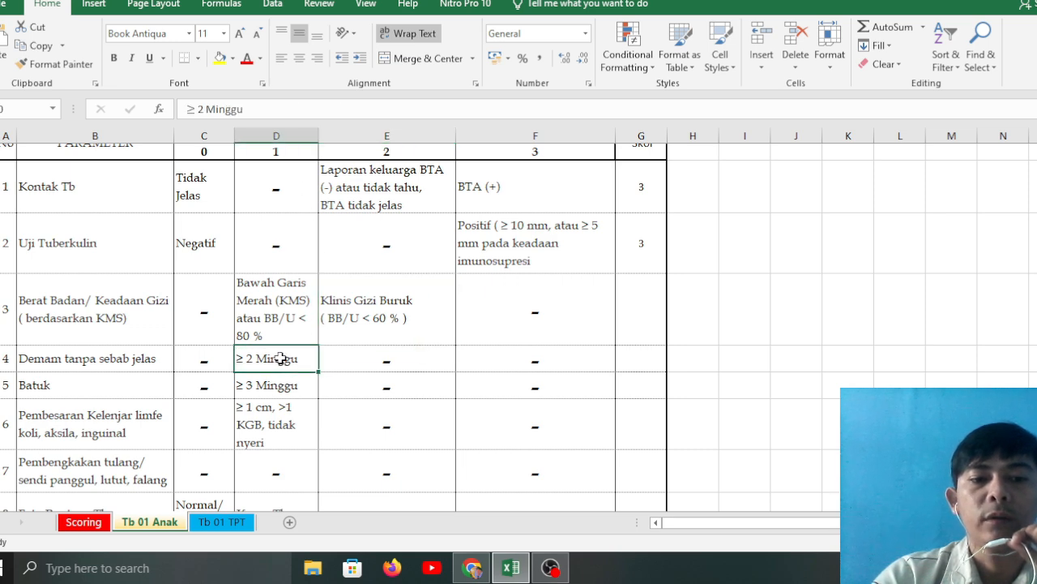
scroll(279, 359, down, 2)
scroll(279, 359, up, 2)
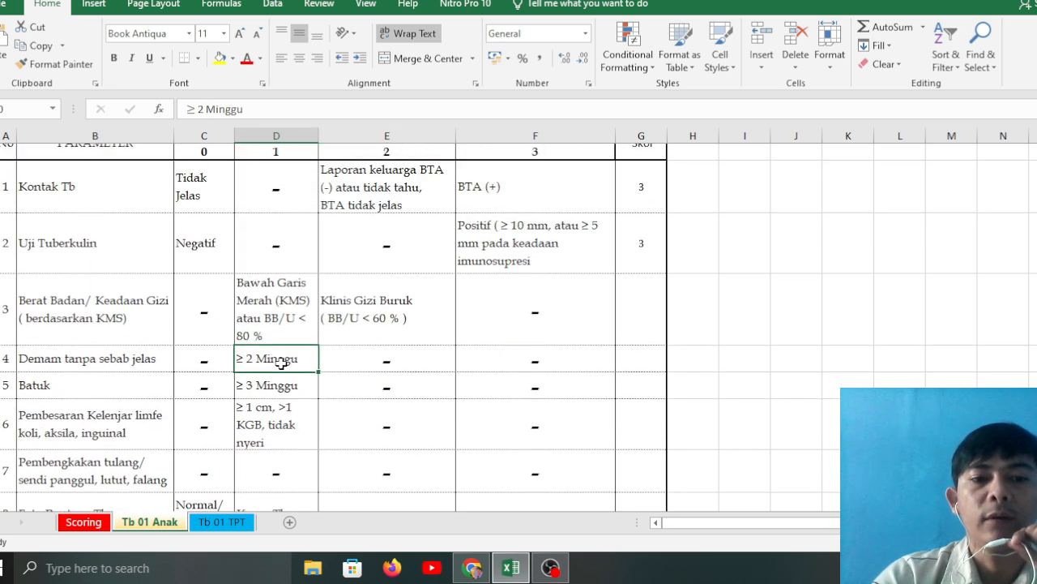
scroll(280, 363, down, 1)
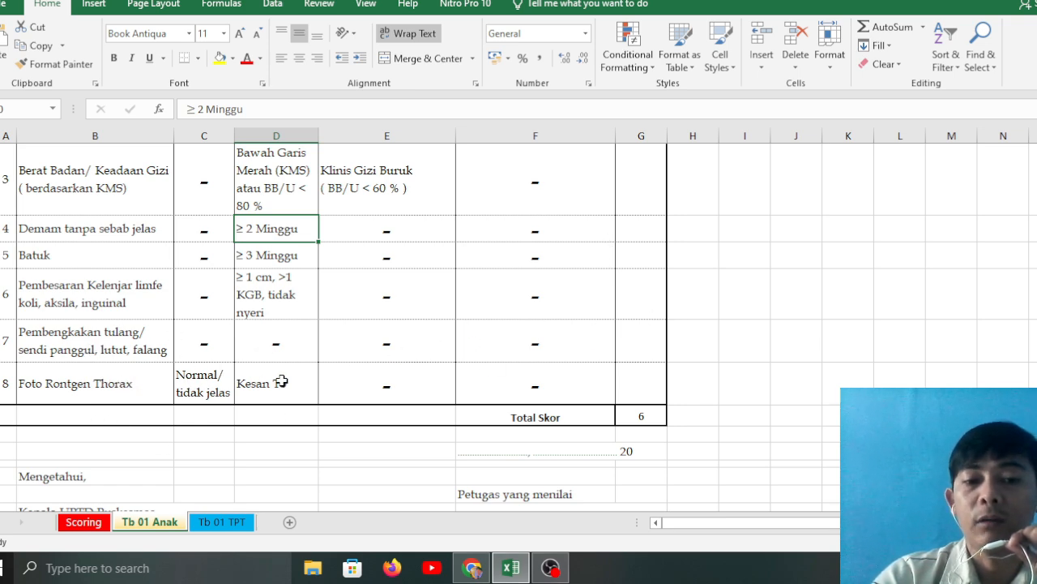
click(642, 378)
scroll(657, 354, up, 3)
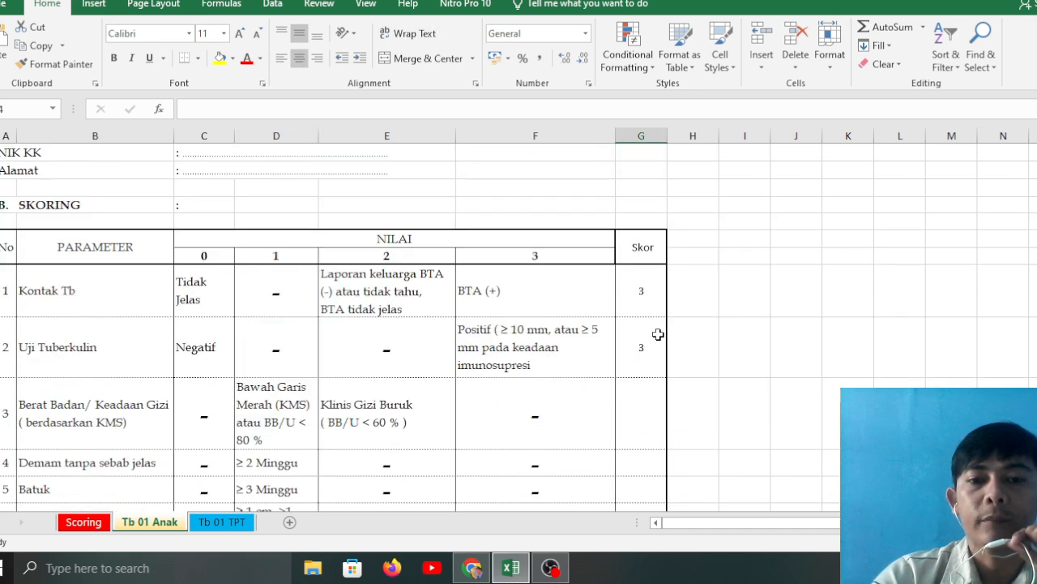
scroll(657, 329, down, 5)
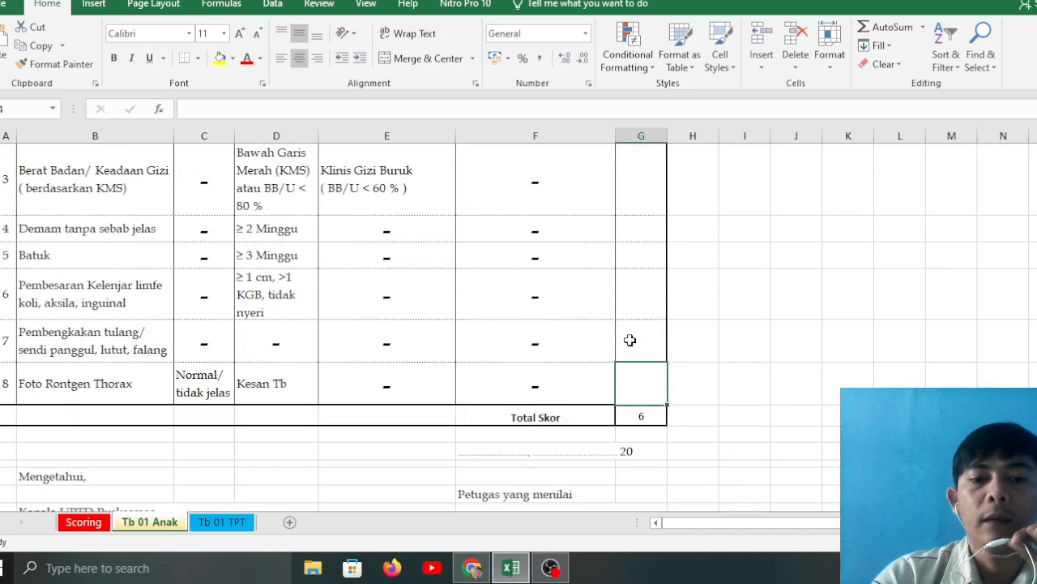
scroll(625, 340, up, 5)
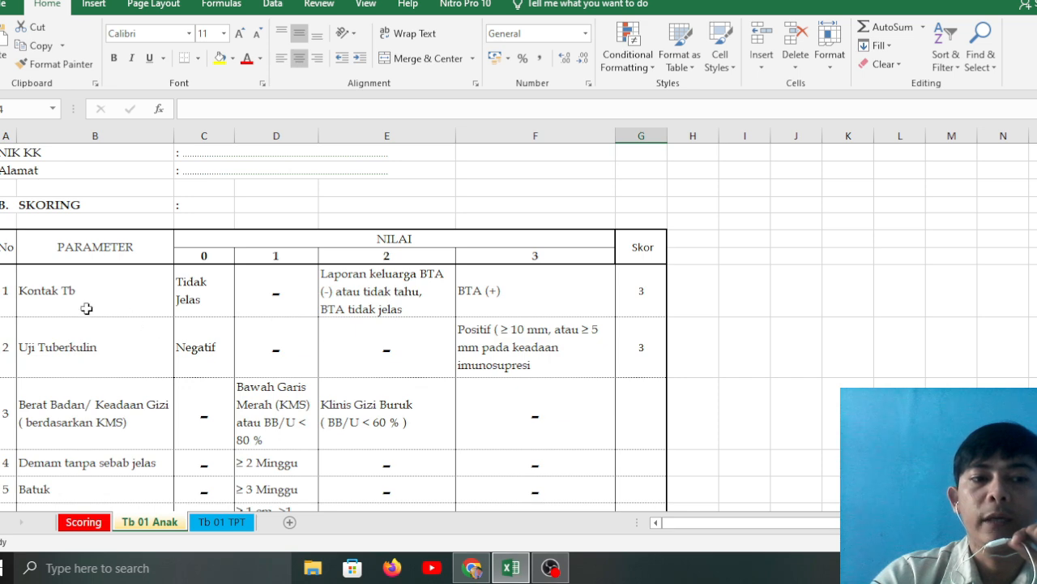
Read the Parameter Sistem Skoring notes below the table for the treatment thresholds that apply to the total score.
click(57, 294)
click(94, 349)
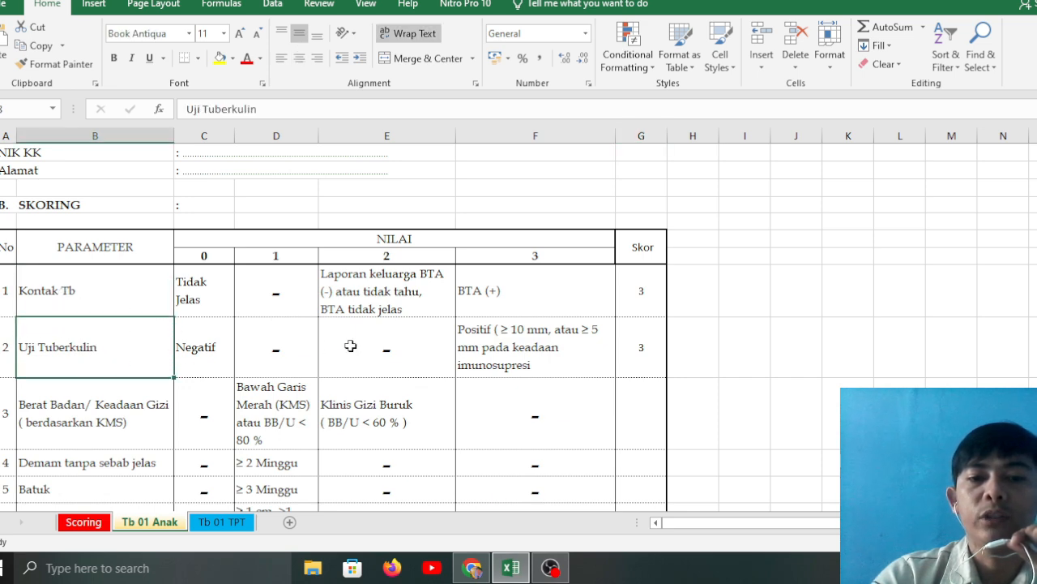
scroll(721, 389, down, 8)
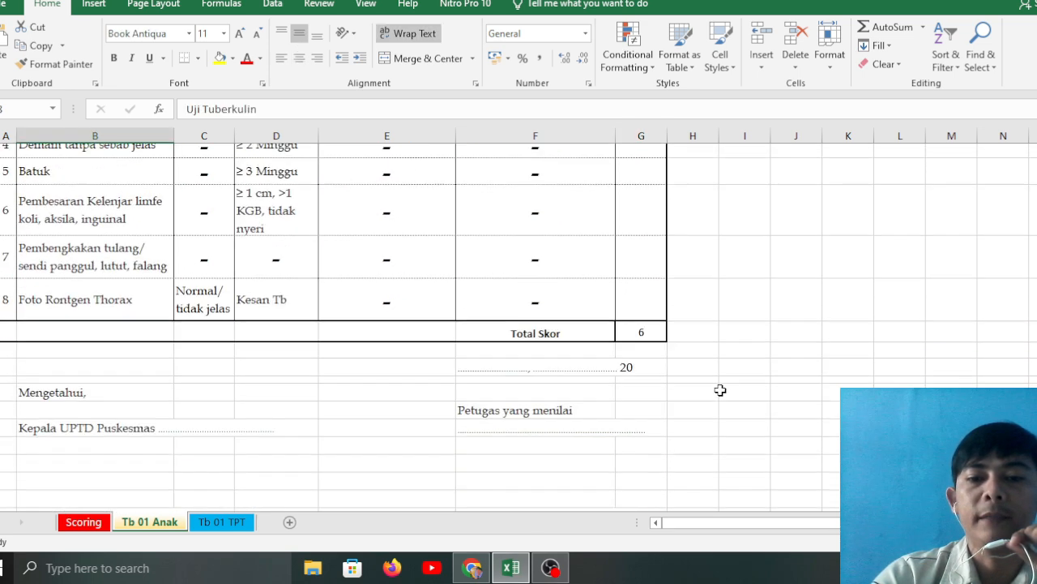
scroll(721, 389, down, 2)
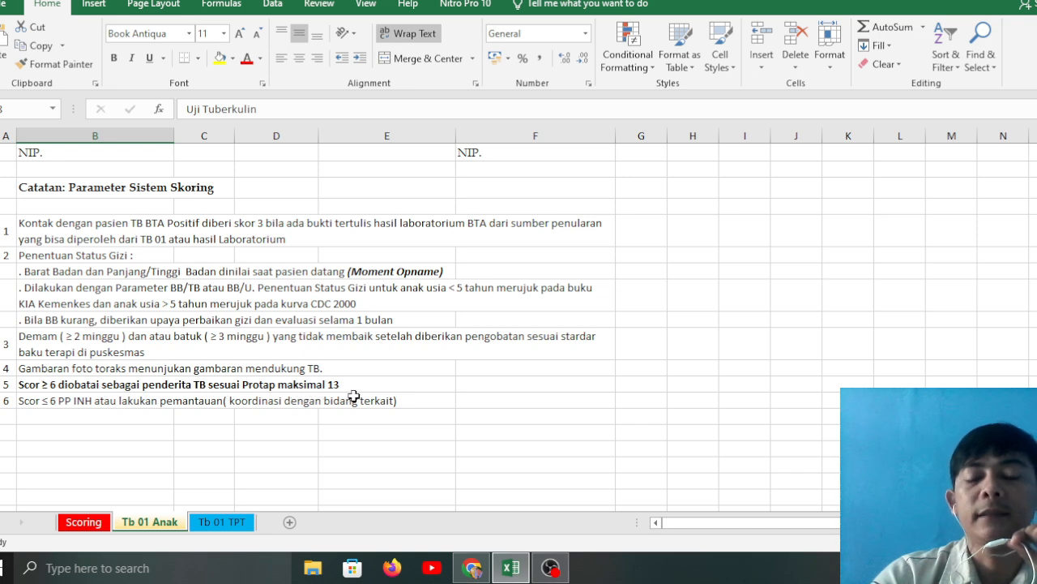
scroll(352, 395, up, 10)
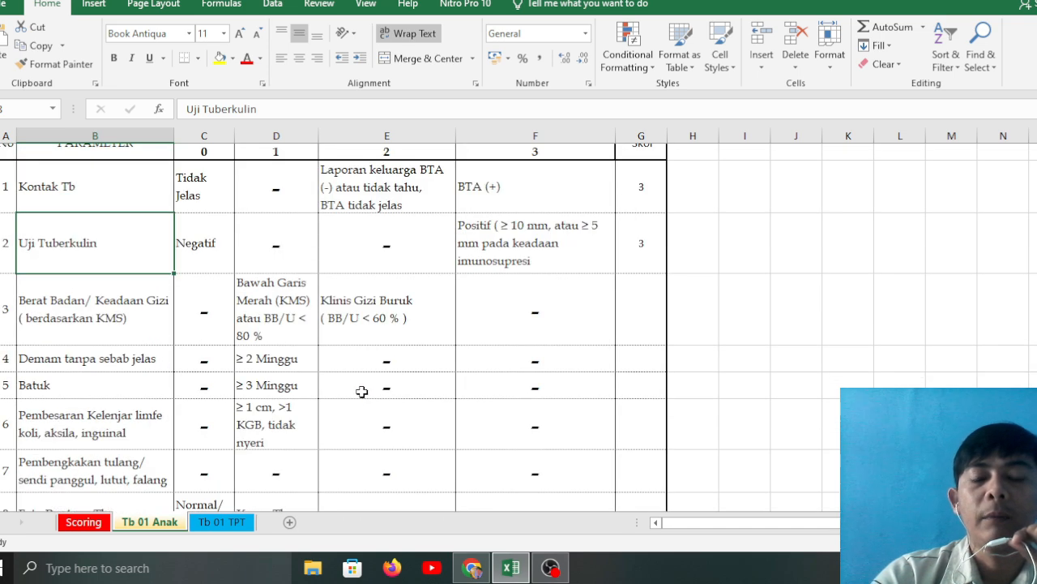
Check the Kontak Tb and Uji Tuberkulin scores and inspect how the Total Skor cell sums them.
click(640, 192)
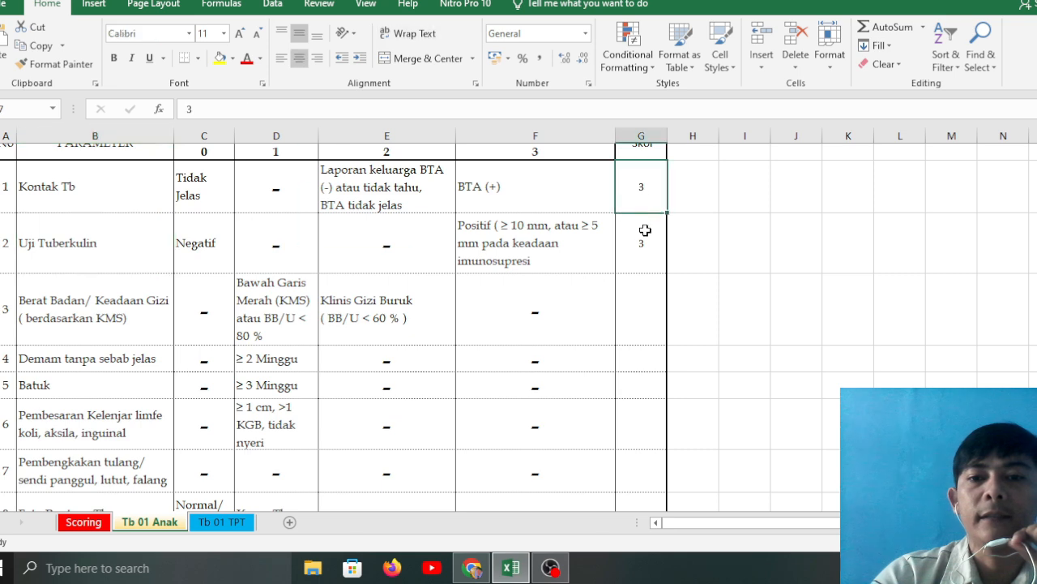
click(646, 237)
click(639, 186)
click(645, 243)
text(3)
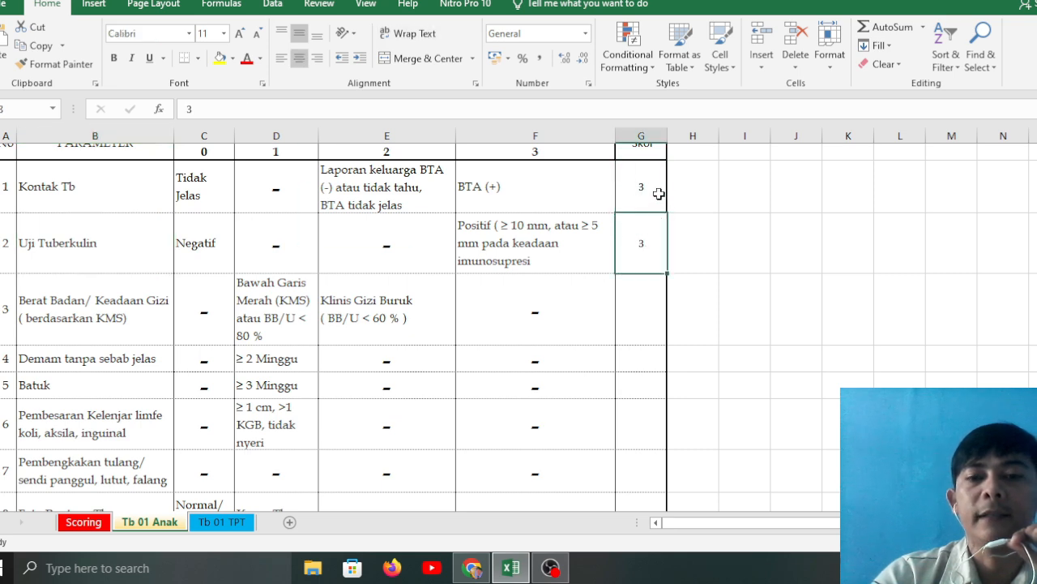
click(649, 186)
click(636, 239)
scroll(401, 264, up, 2)
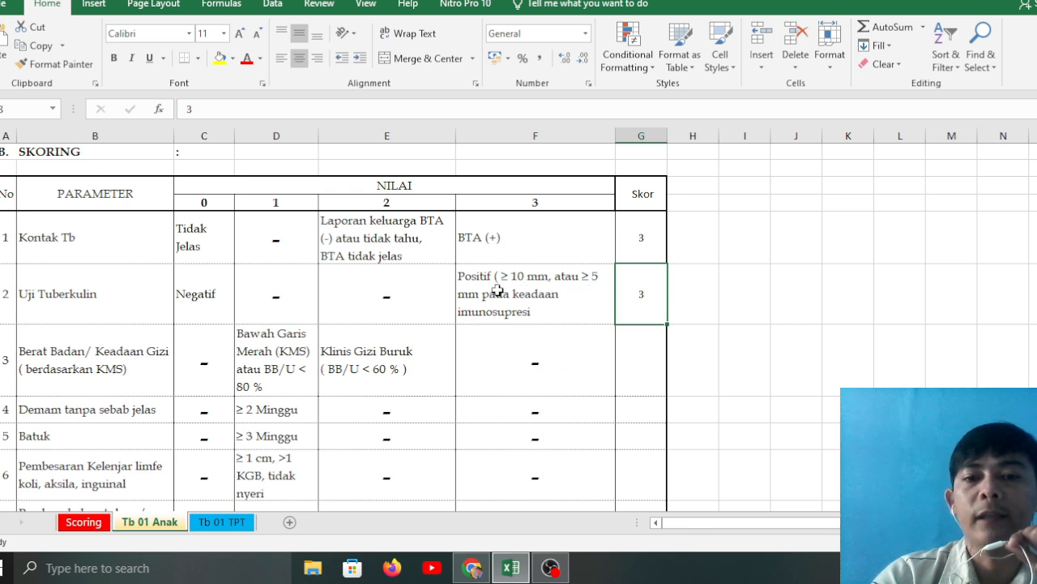
scroll(498, 290, down, 10)
scroll(622, 225, up, 2)
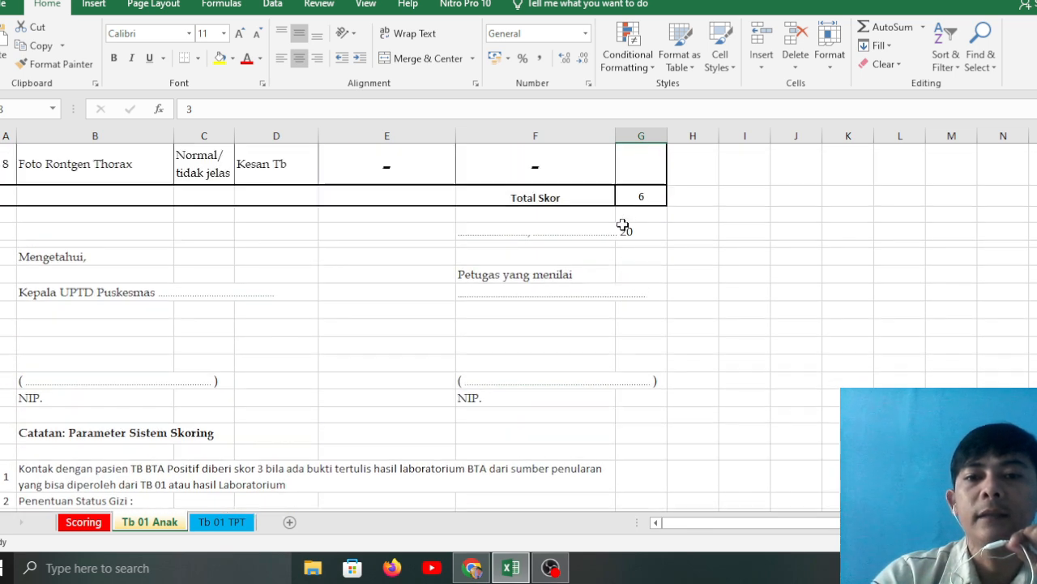
scroll(622, 226, up, 2)
click(657, 415)
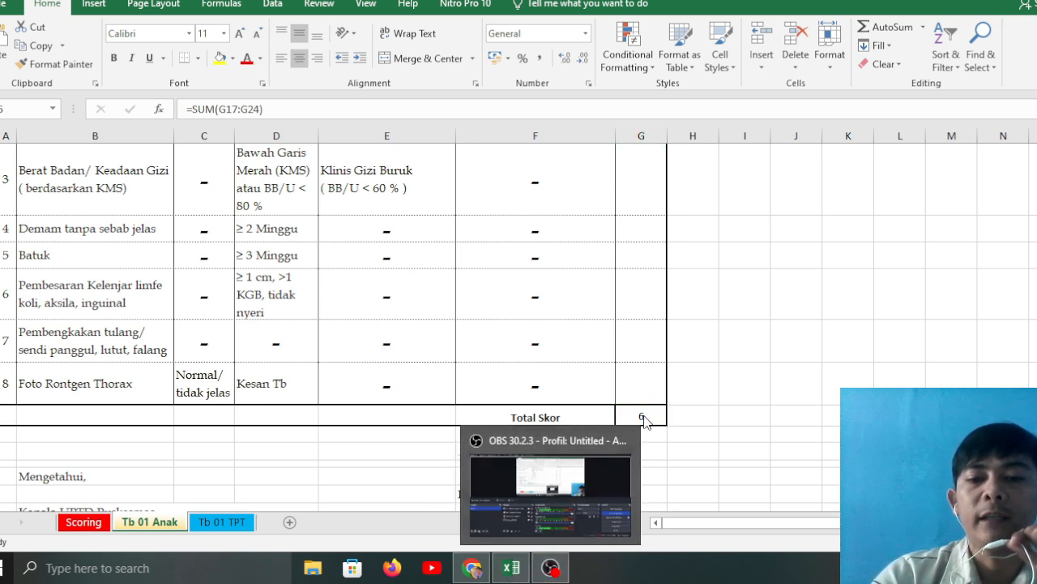
Switch to the SITB form in Chrome and set Jumlah Skoring TBC Anak to 6, Pemeriksaan Uji Tuberkulin to Ya and Hasil Uji Tuberkulin to Positif.
click(472, 567)
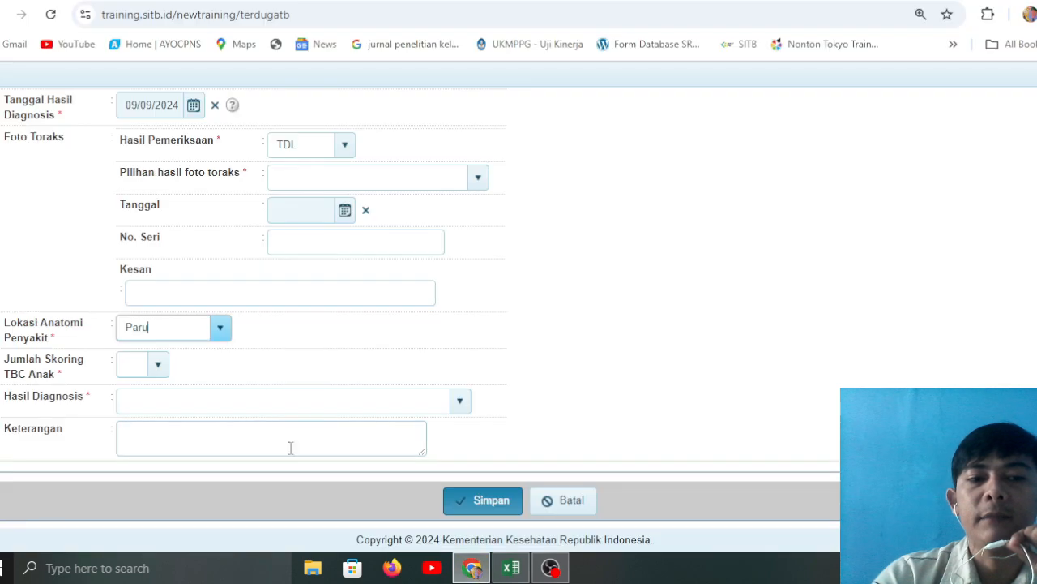
click(158, 367)
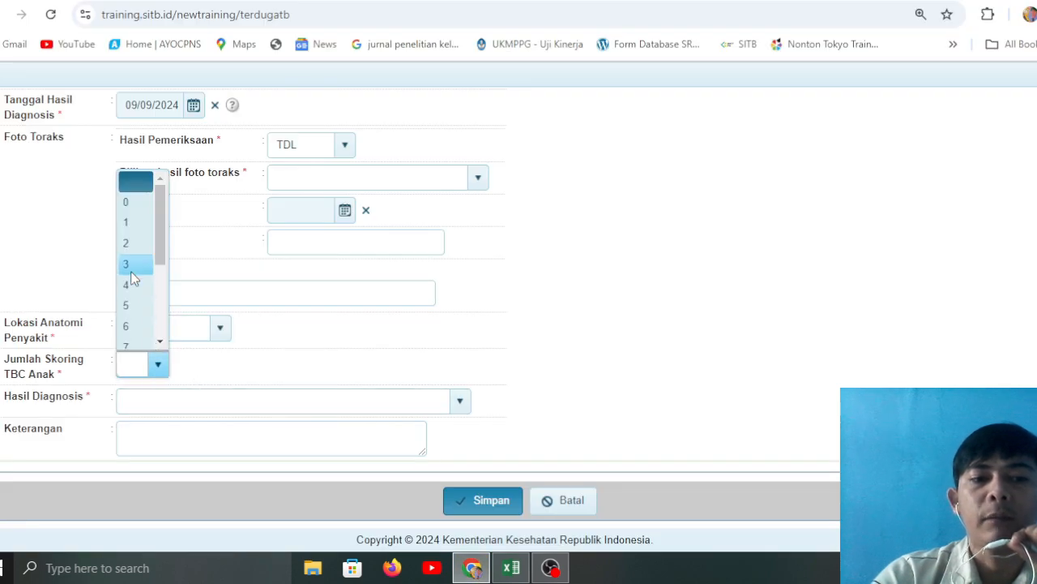
click(135, 327)
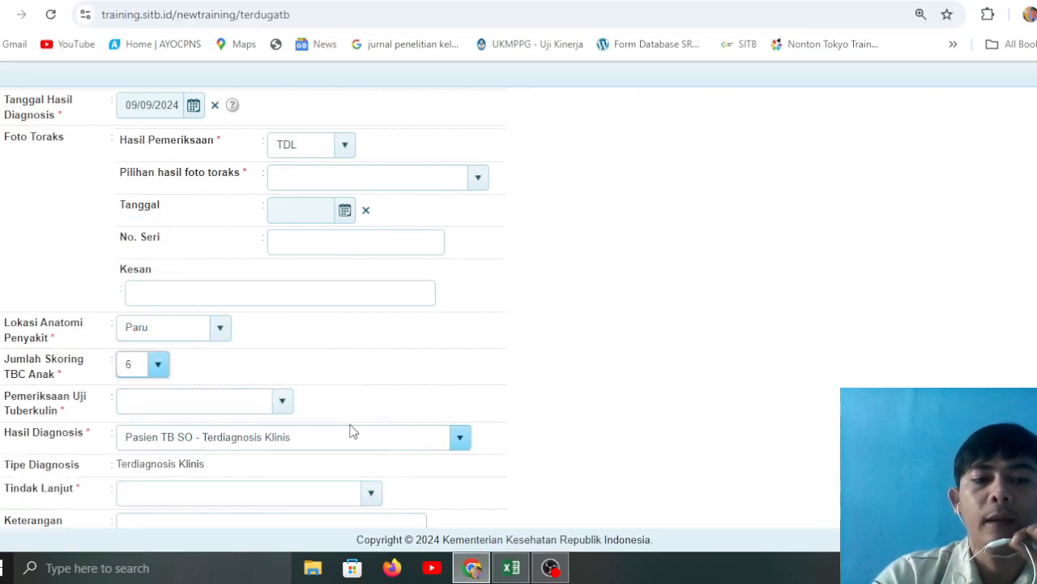
scroll(350, 430, down, 1)
click(281, 321)
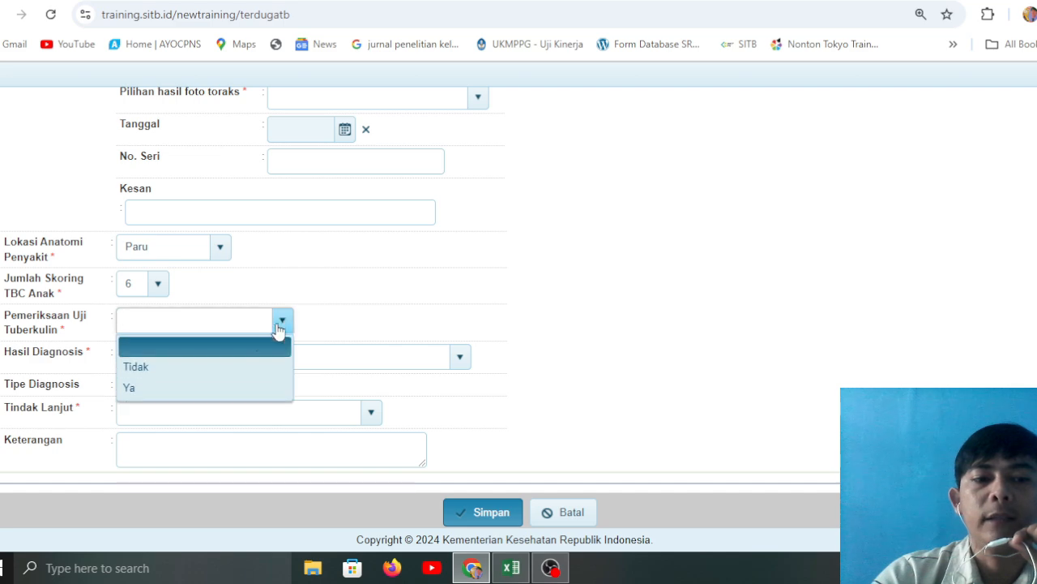
click(174, 390)
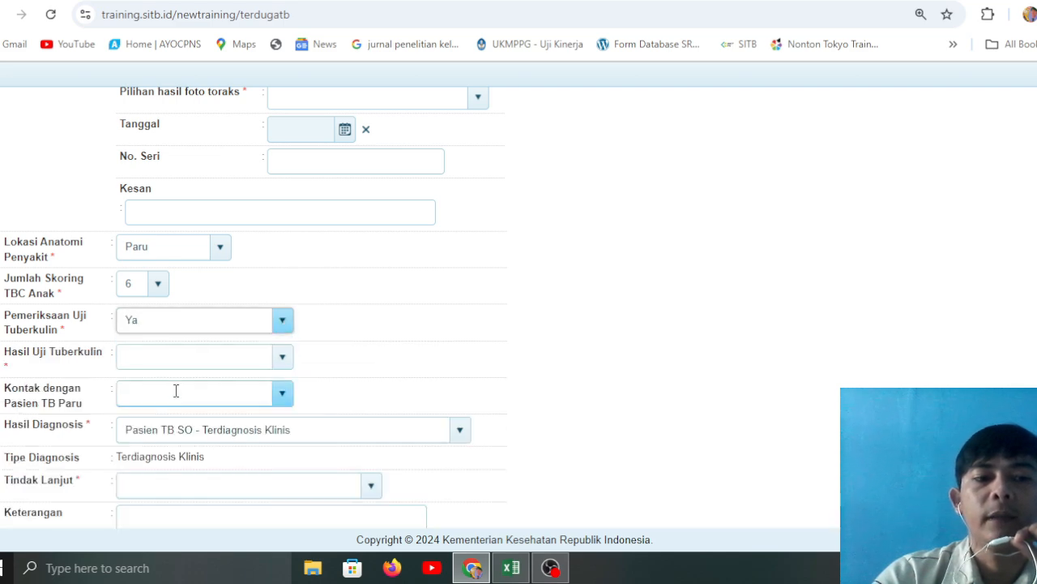
click(282, 359)
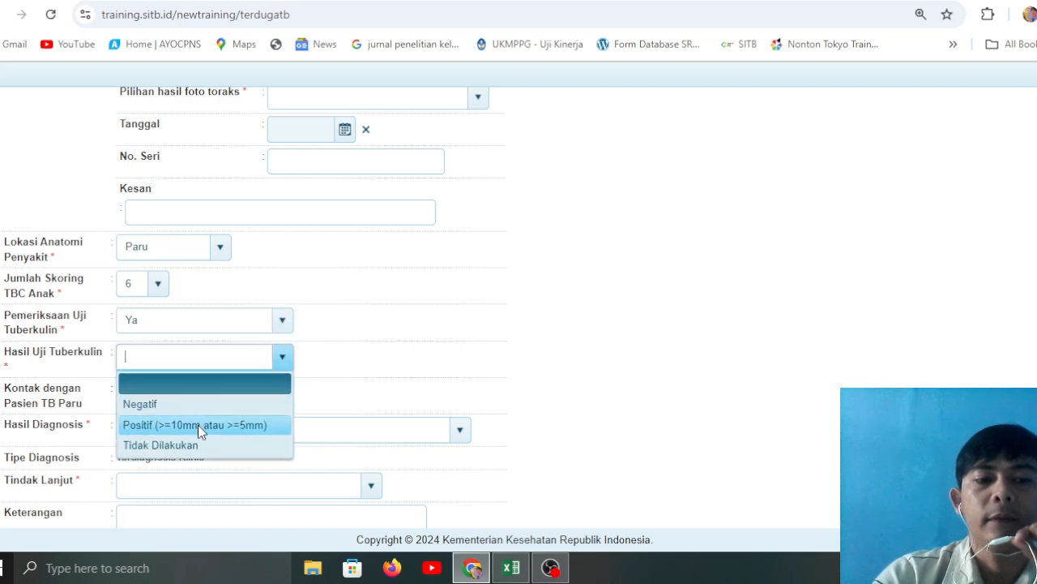
click(198, 425)
Try a Jumlah Skoring TBC Anak of 4 with Hasil Uji Tuberkulin Negatif, Tidak Ada Kontak and Hasil Diagnosis Bukan Pasien TB.
scroll(289, 412, down, 1)
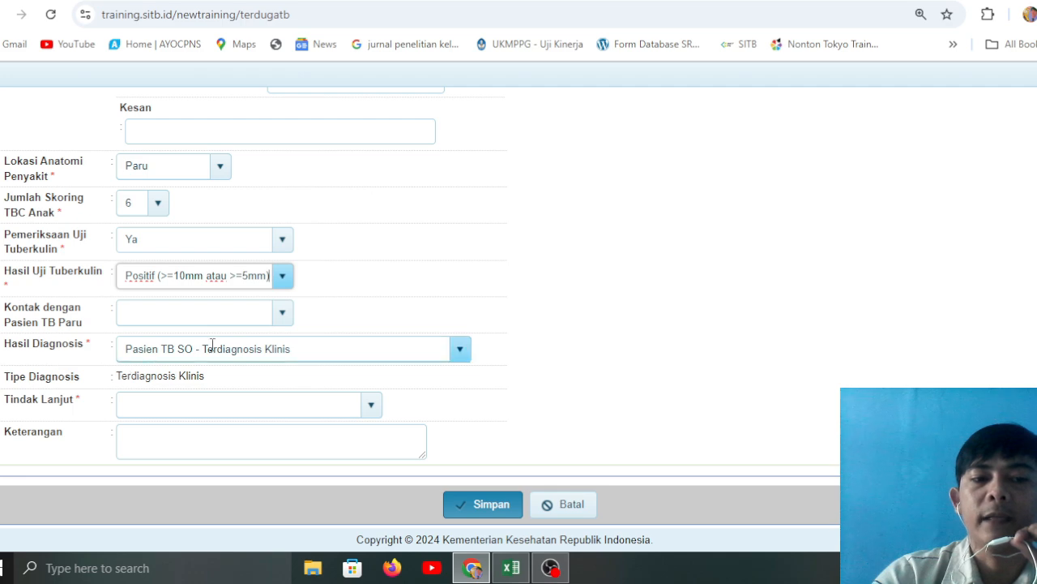
click(159, 207)
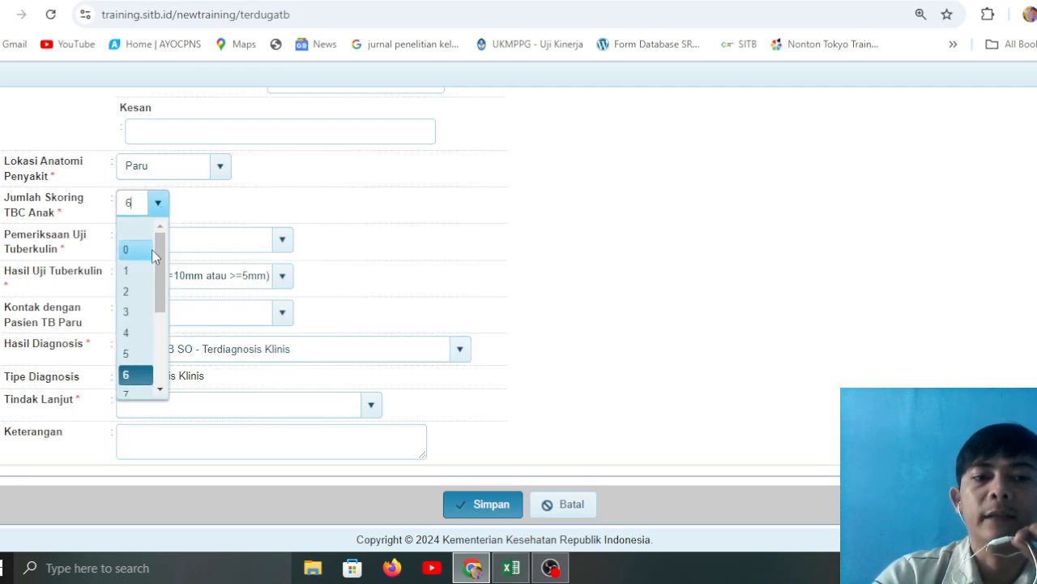
click(132, 332)
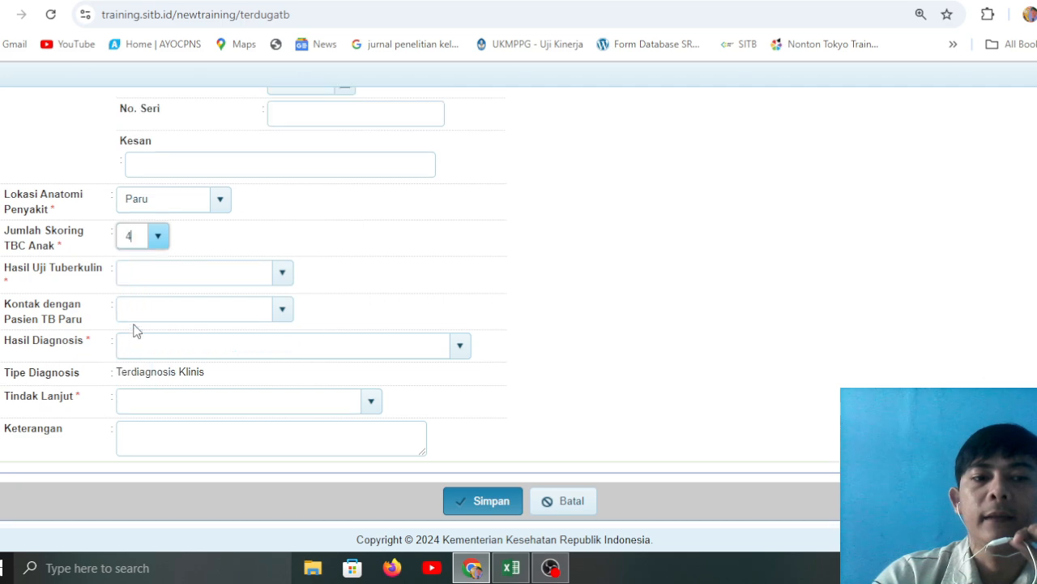
click(282, 329)
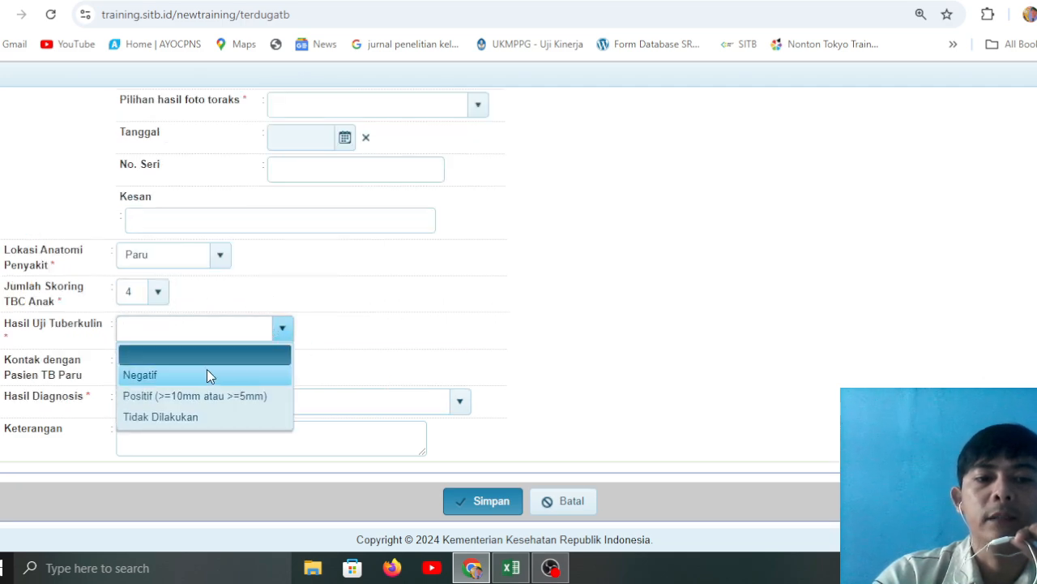
click(199, 375)
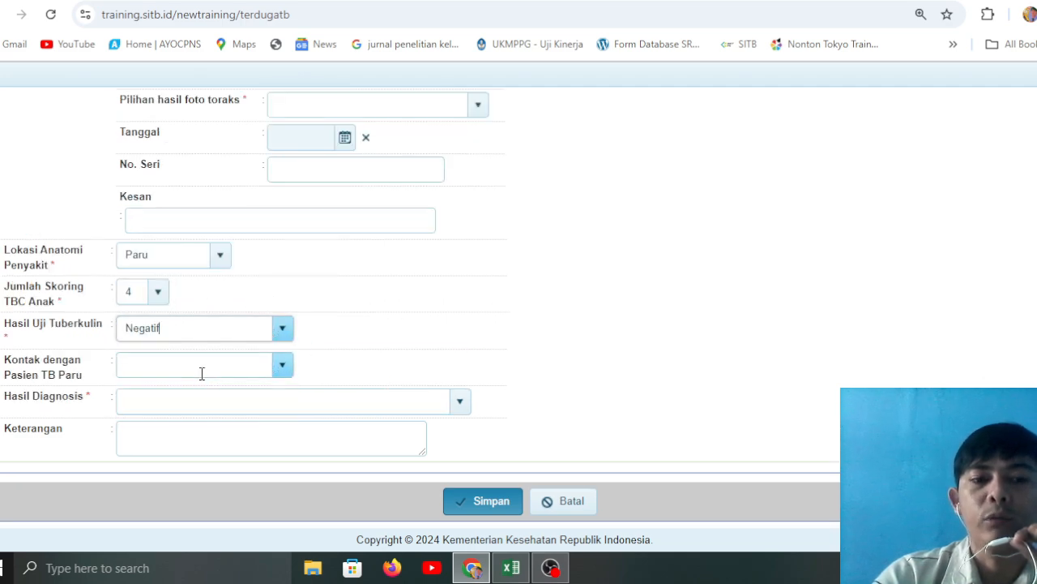
click(281, 365)
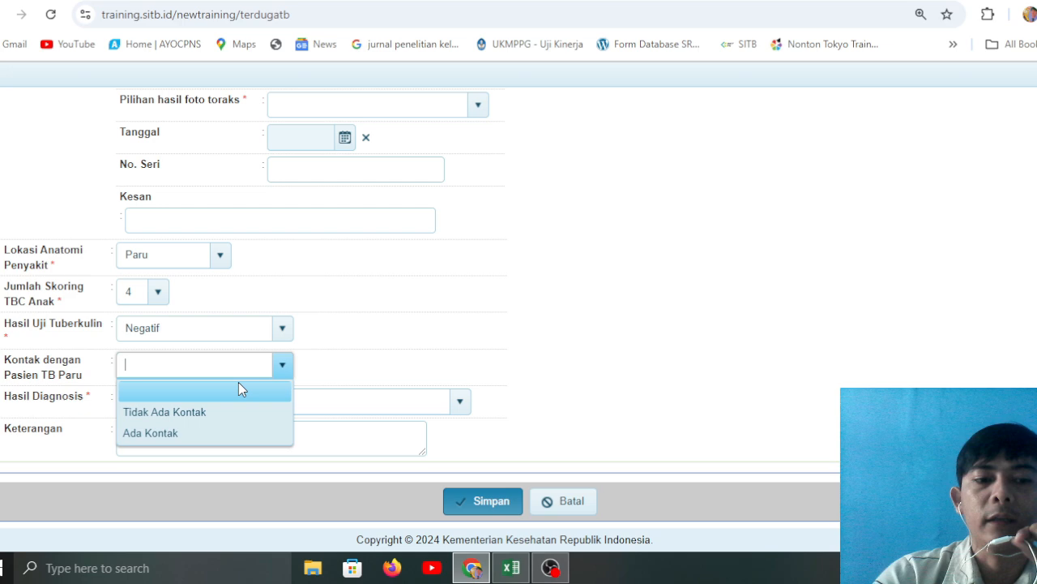
click(192, 415)
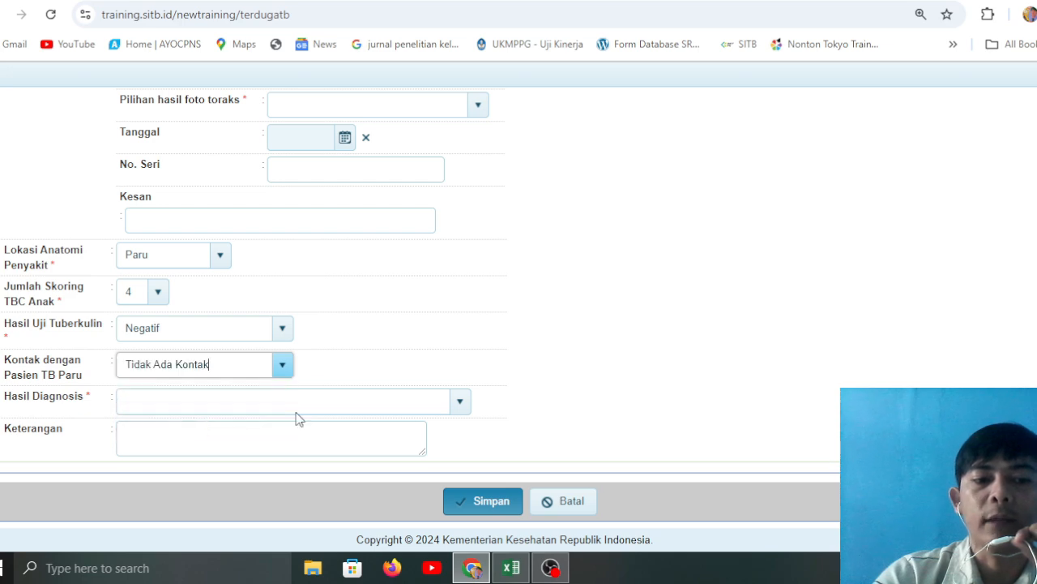
click(451, 407)
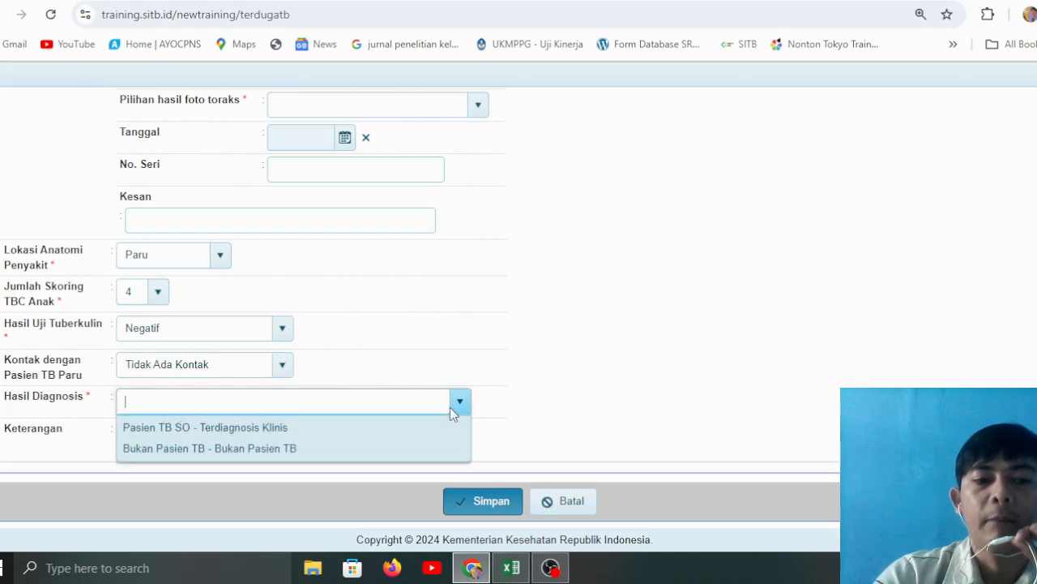
click(315, 450)
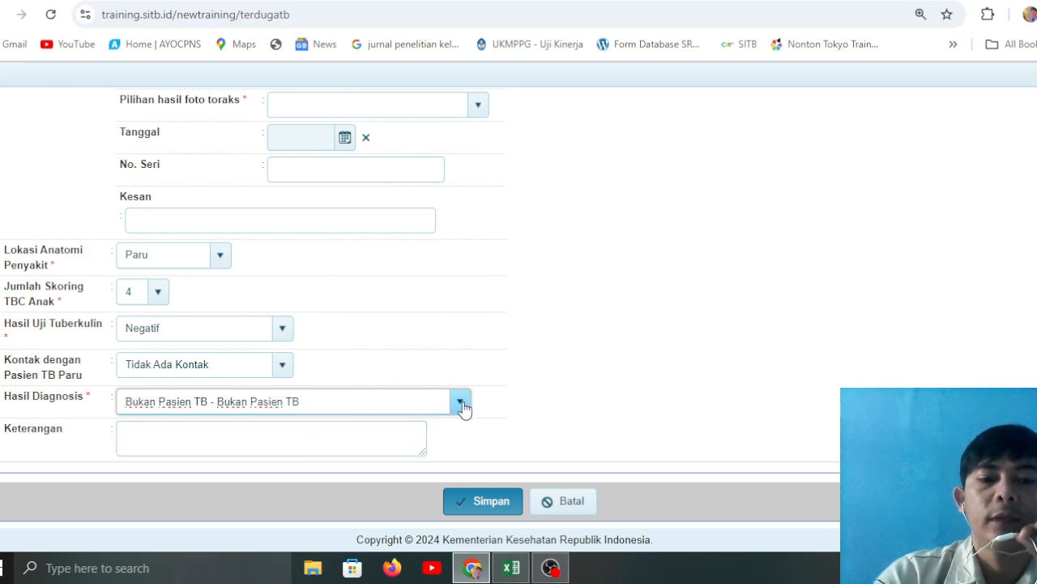
Set Jumlah Skoring TBC Anak back to 6, with Pemeriksaan Uji Tuberkulin Ya and Hasil Uji Tuberkulin Positif (>=10mm atau >=5mm).
click(160, 293)
click(138, 465)
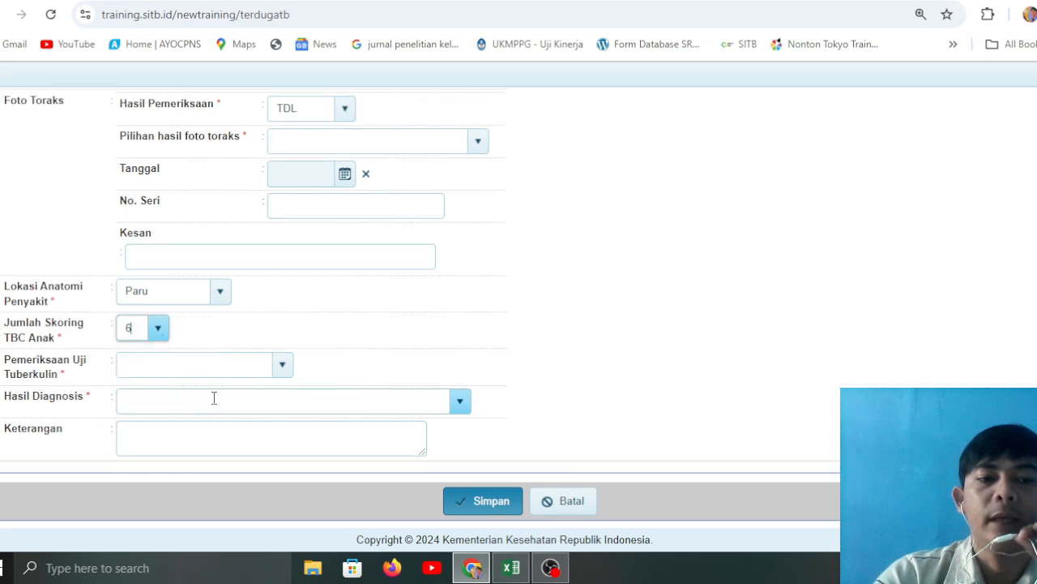
click(281, 366)
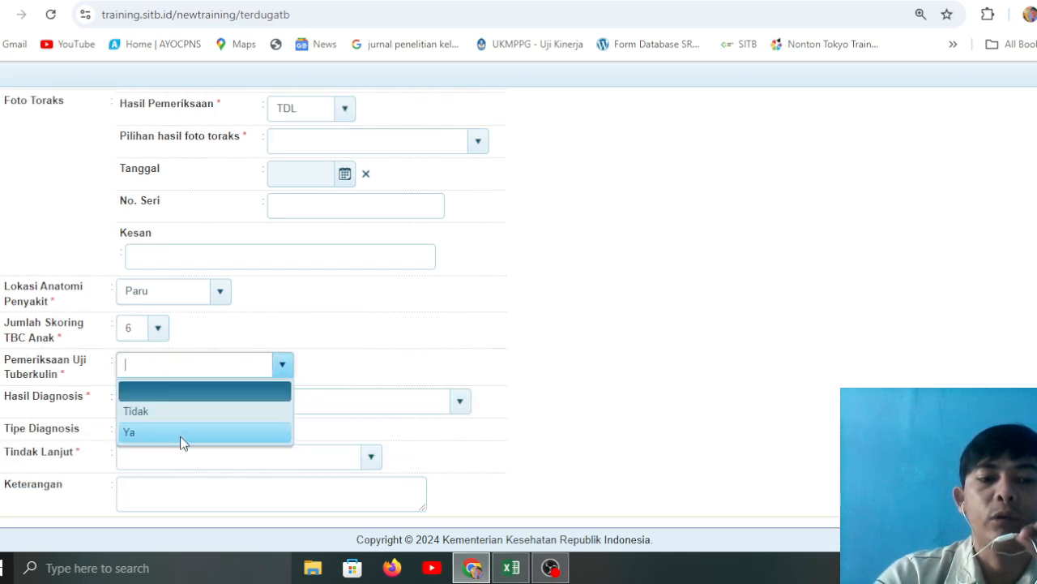
click(182, 437)
click(282, 402)
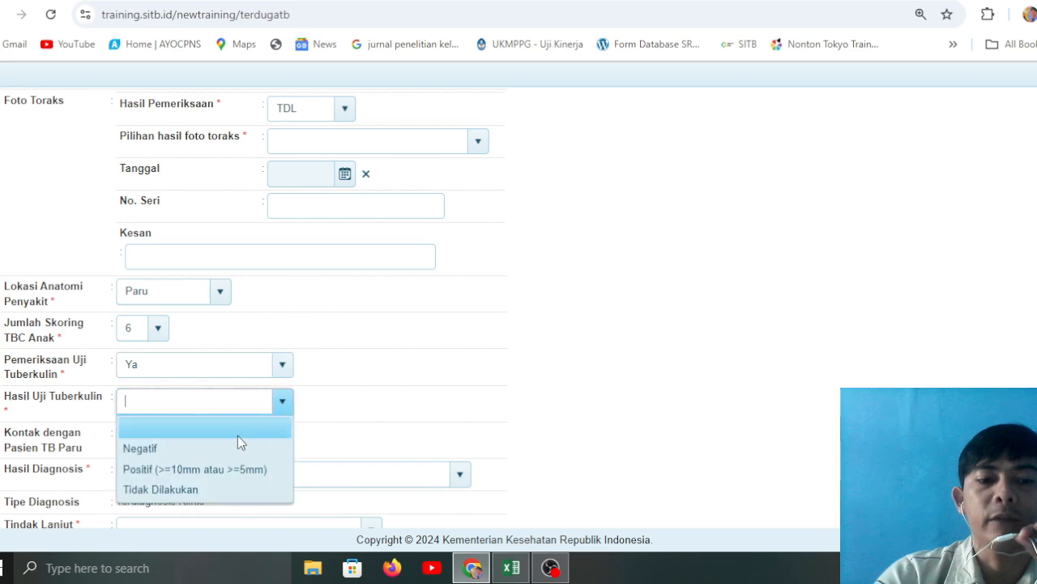
click(200, 470)
Set Kontak dengan Pasien TB Paru to Ada Kontak in the diagnosis results.
scroll(301, 435, down, 1)
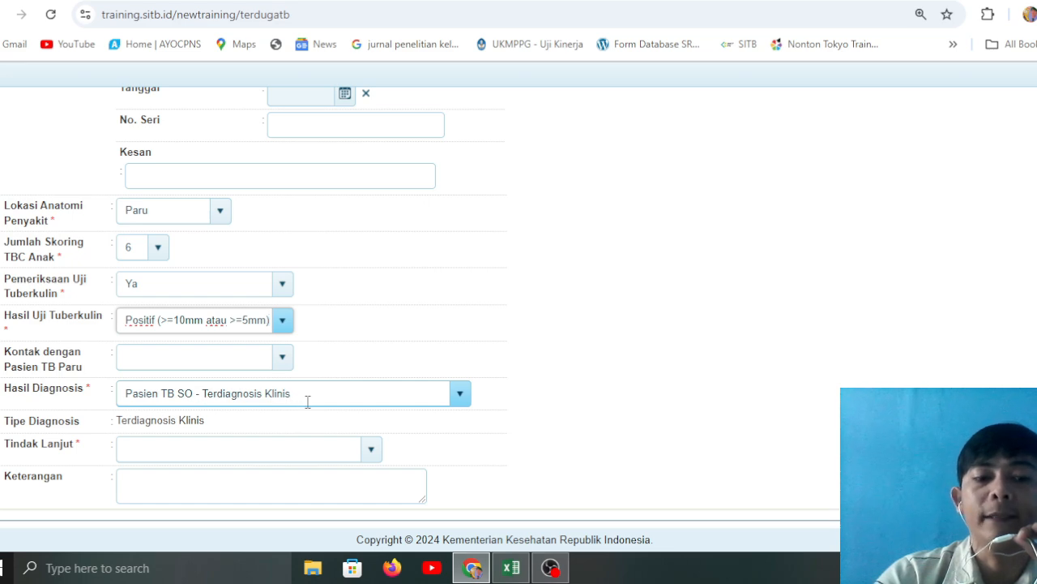
click(264, 362)
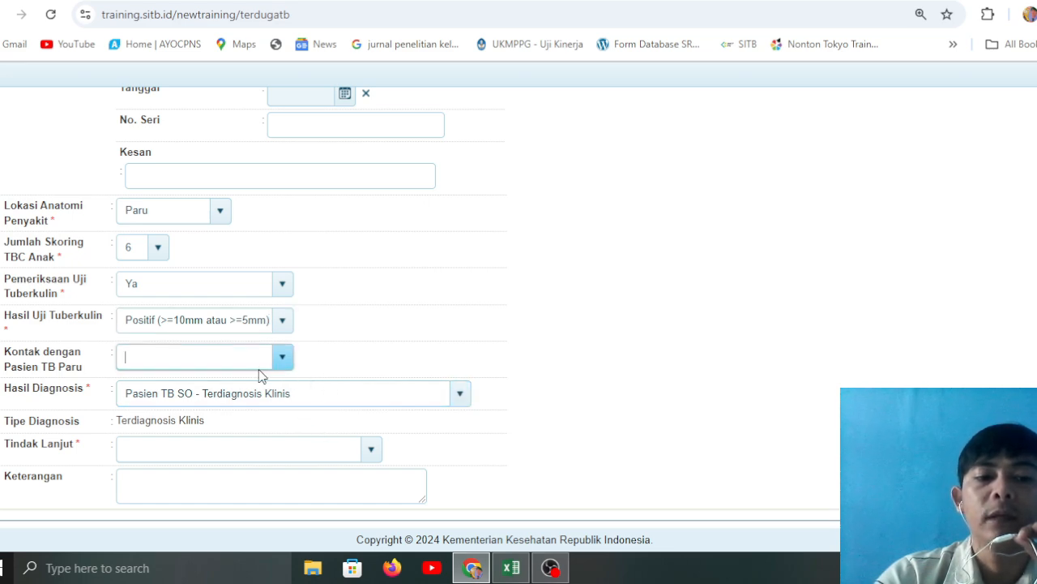
click(276, 368)
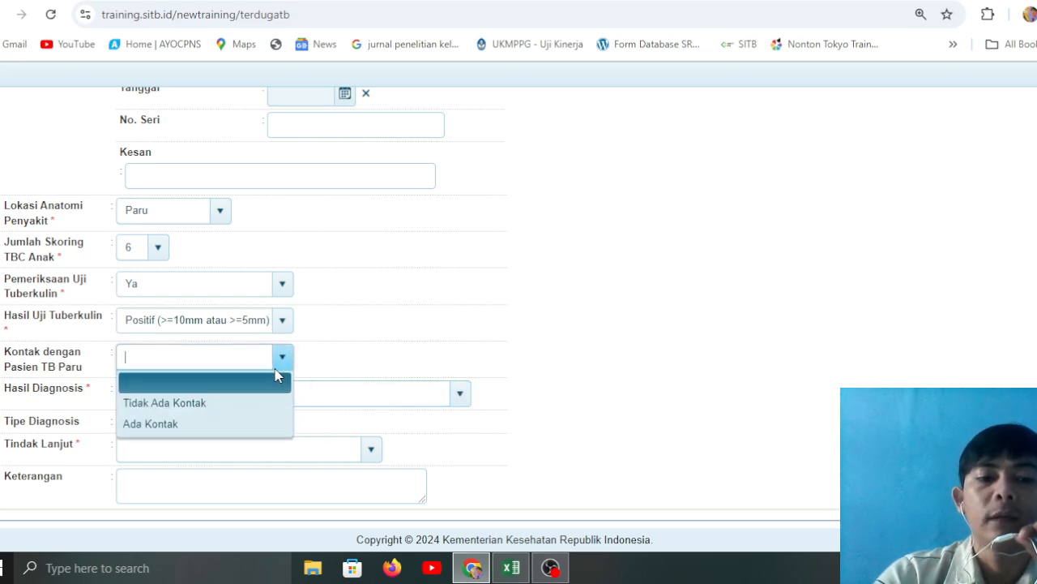
click(199, 423)
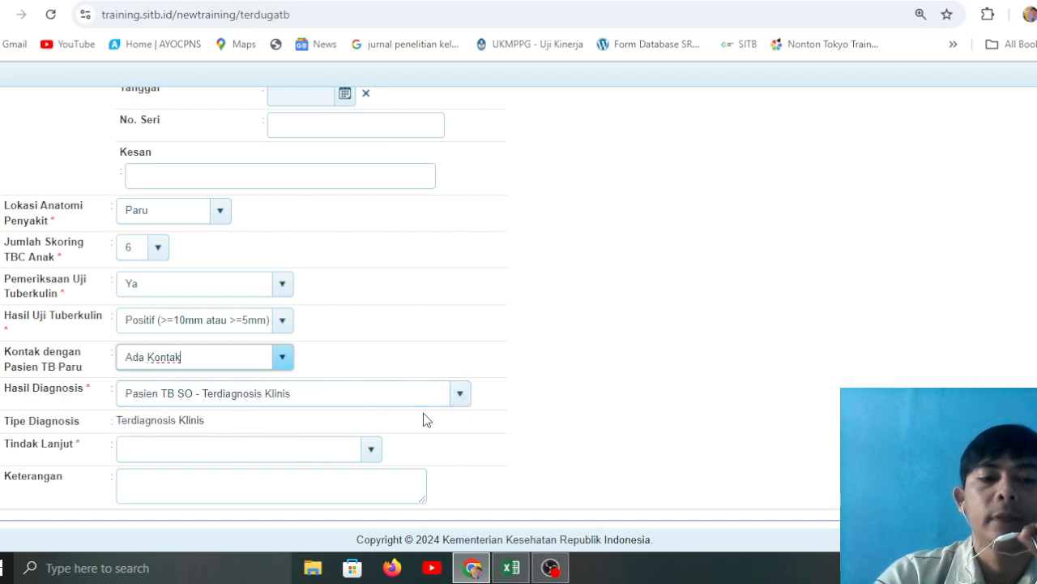
Set Tindak Lanjut to Akan Diobati/Dirujuk and Tempat Pengobatan to Tidak Dirujuk, and submit the diagnosis form.
scroll(423, 413, down, 1)
click(371, 401)
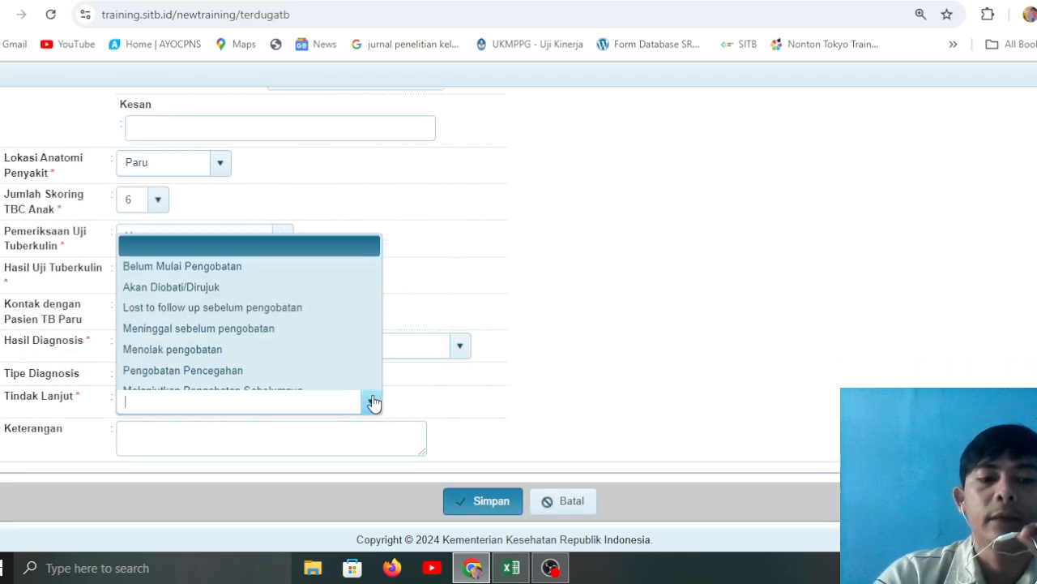
click(270, 274)
click(247, 438)
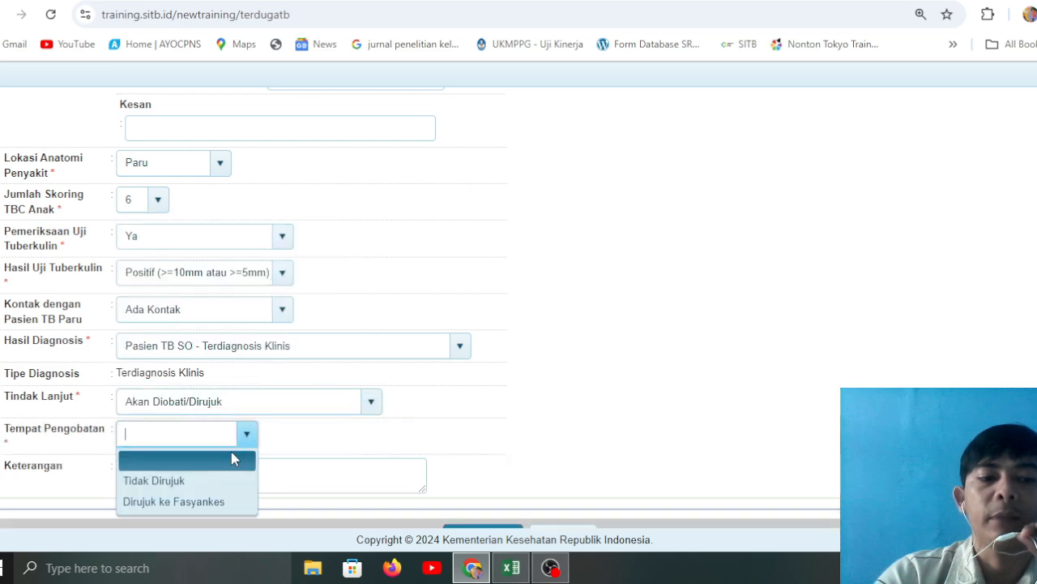
click(209, 483)
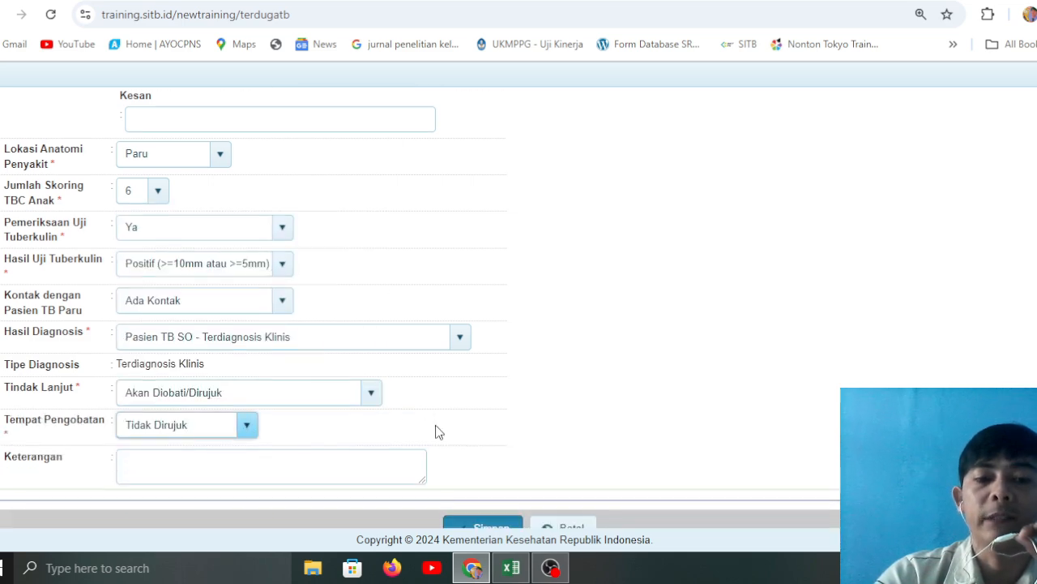
scroll(435, 430, down, 1)
click(486, 503)
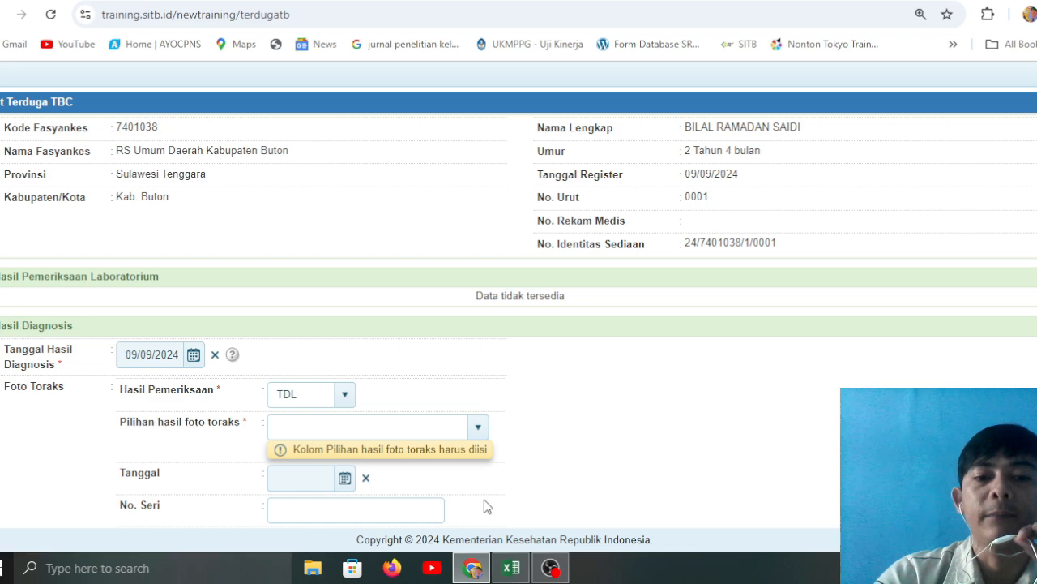
Set Pilihan hasil foto toraks to Tidak dilakukan and save the diagnosis results.
click(474, 429)
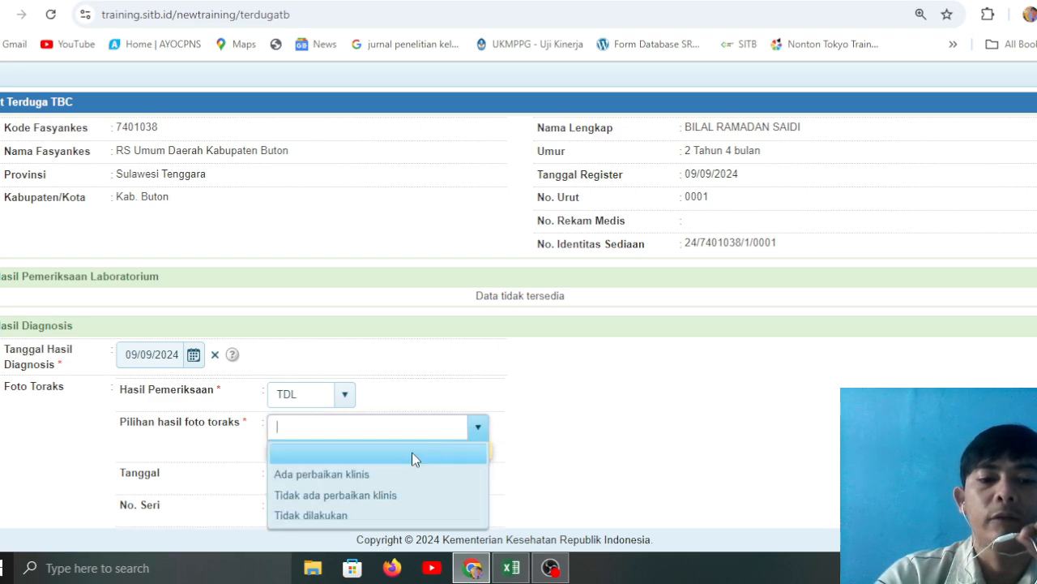
click(359, 513)
scroll(369, 470, down, 4)
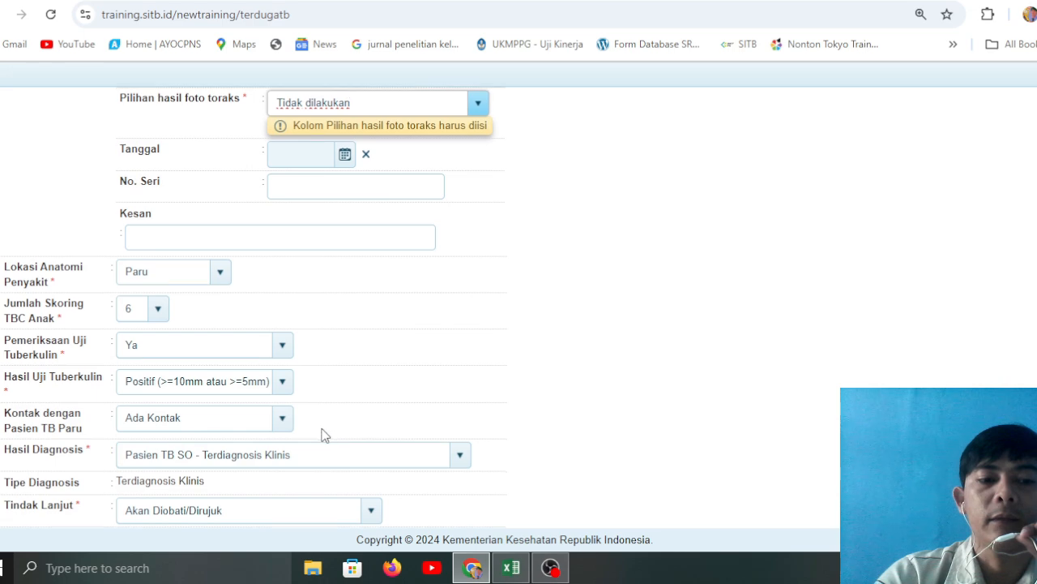
scroll(321, 433, down, 2)
click(498, 501)
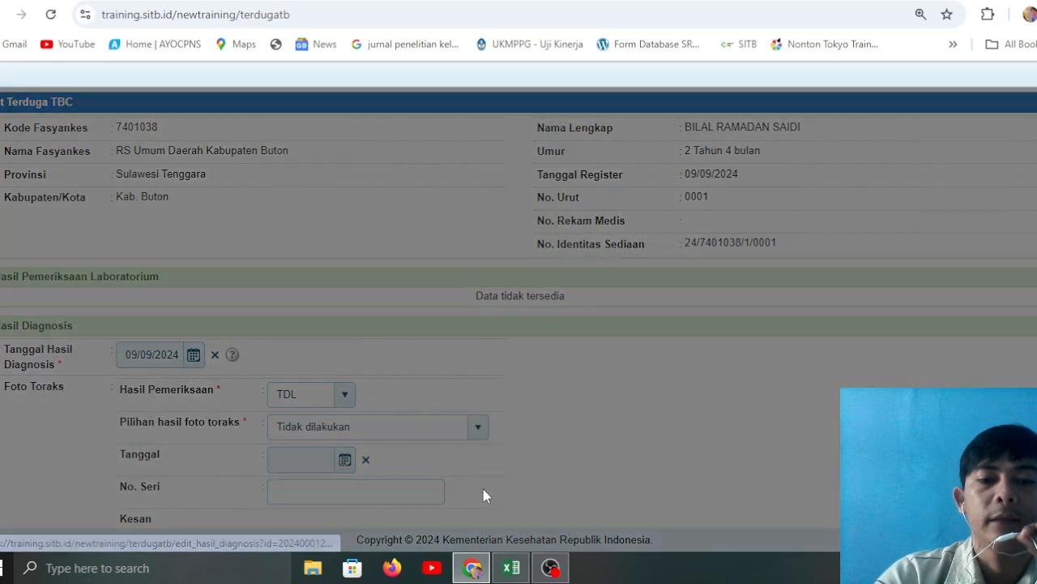
click(485, 327)
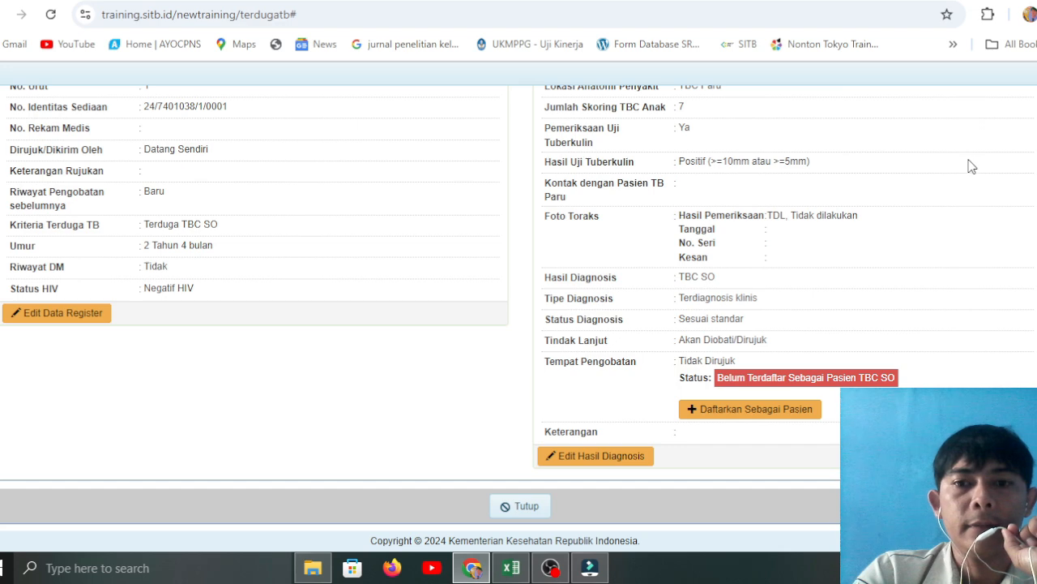
Start registering the child as a TBC SO patient from the saved diagnosis results.
scroll(956, 175, up, 1)
scroll(956, 176, down, 1)
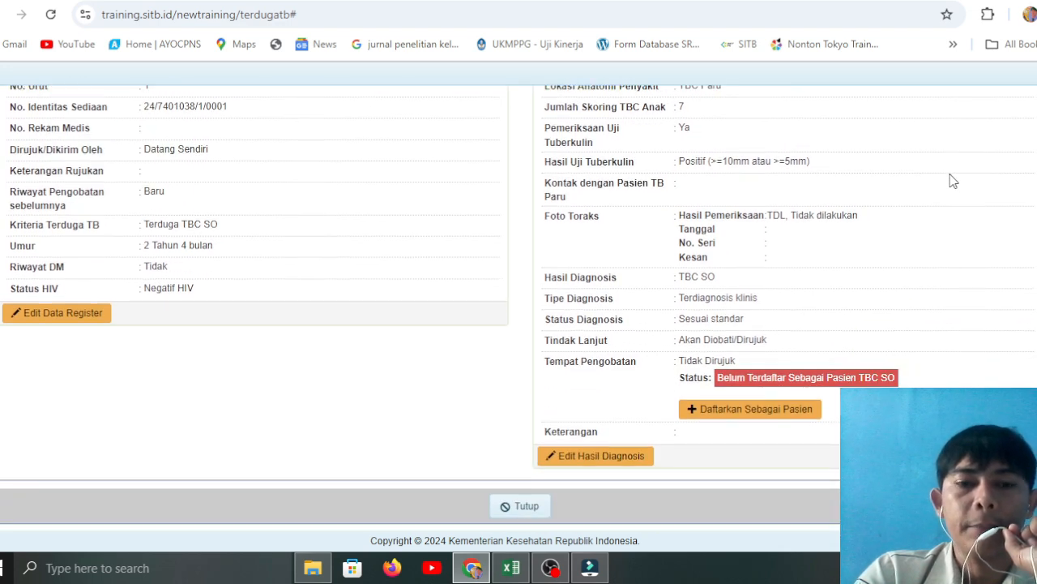
click(748, 413)
Set Merokok to Tidak and Terpapar Asap Rokok to Ya in the child's TBC SO patient registration.
scroll(255, 347, down, 7)
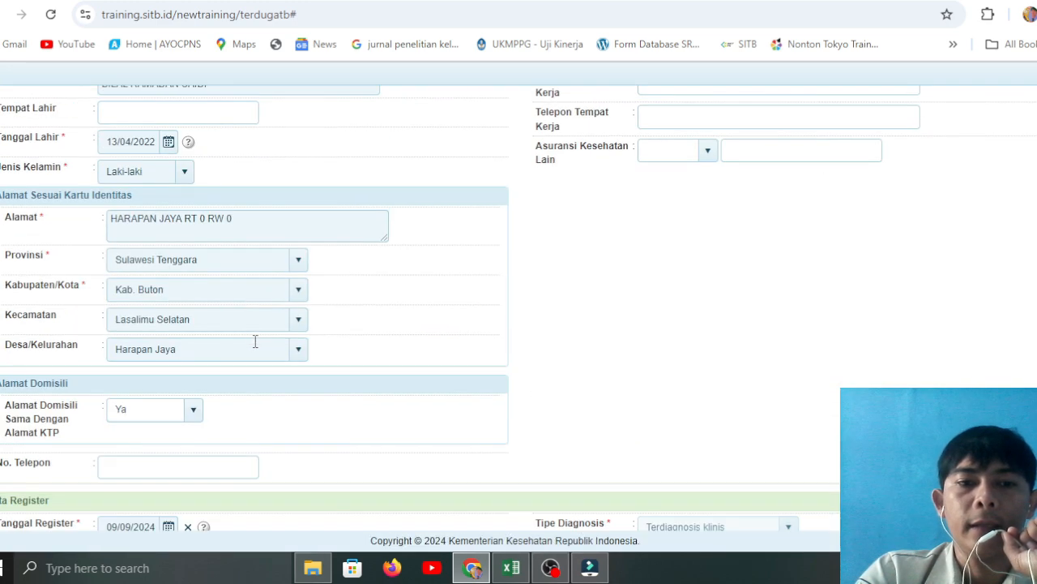
scroll(257, 348, down, 1)
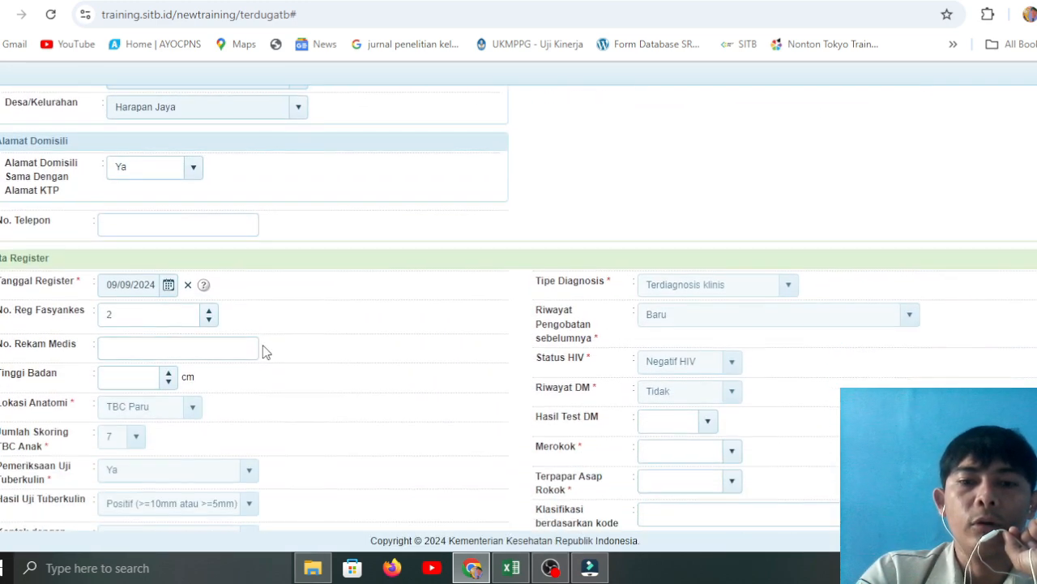
scroll(643, 356, down, 1)
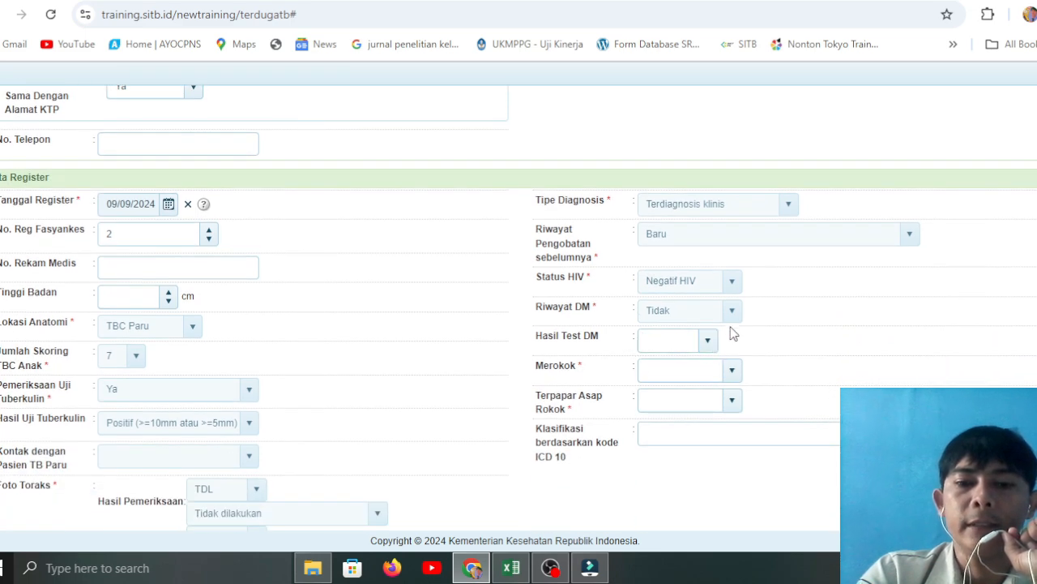
click(732, 371)
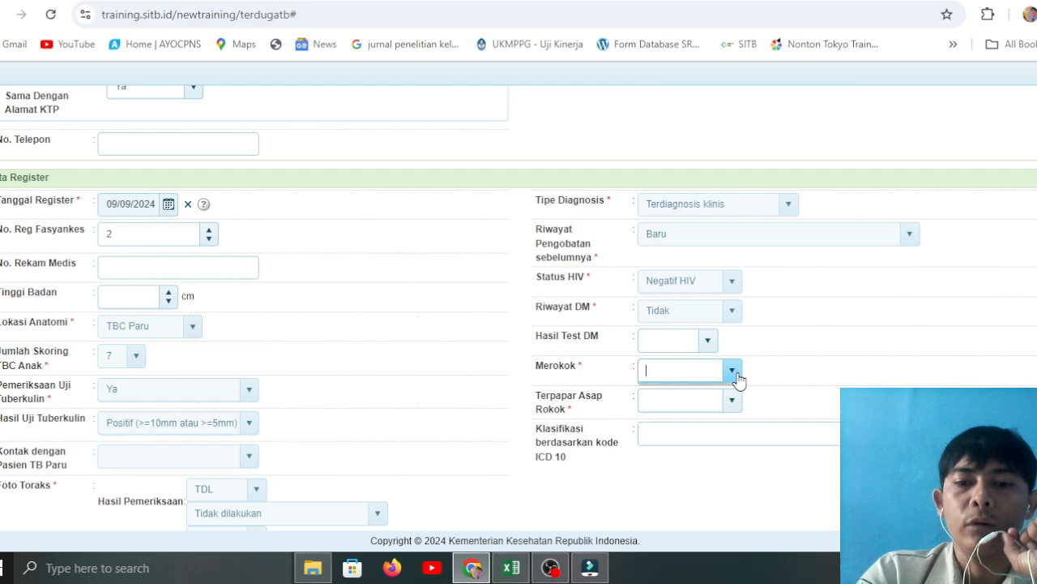
click(674, 430)
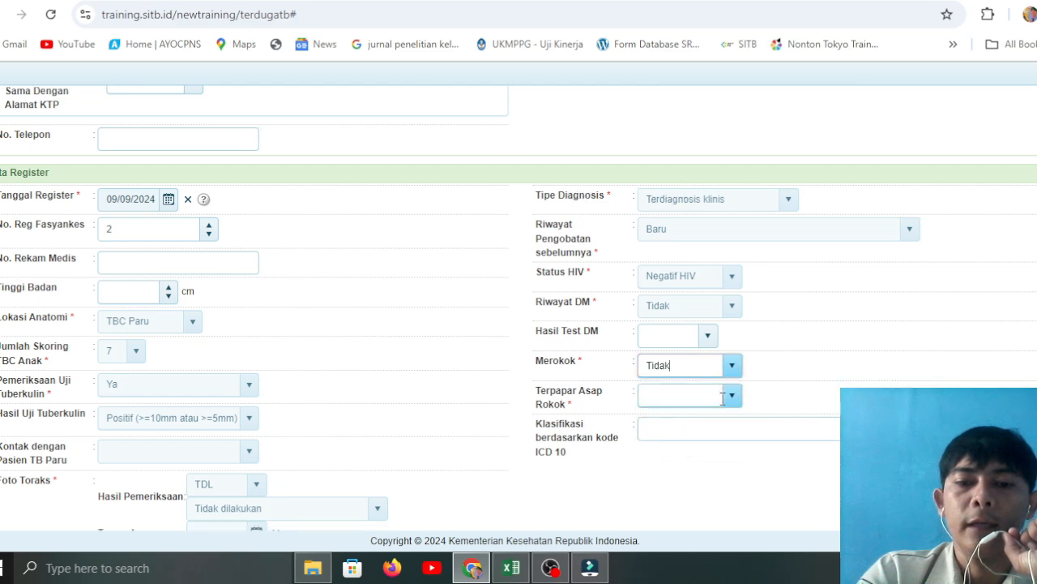
scroll(752, 330, down, 1)
click(730, 324)
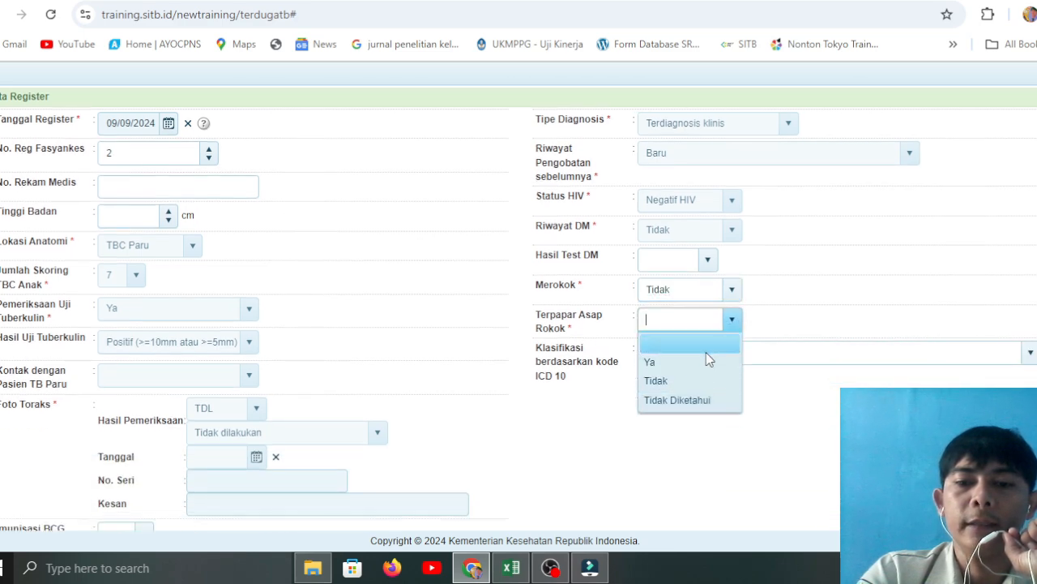
click(696, 365)
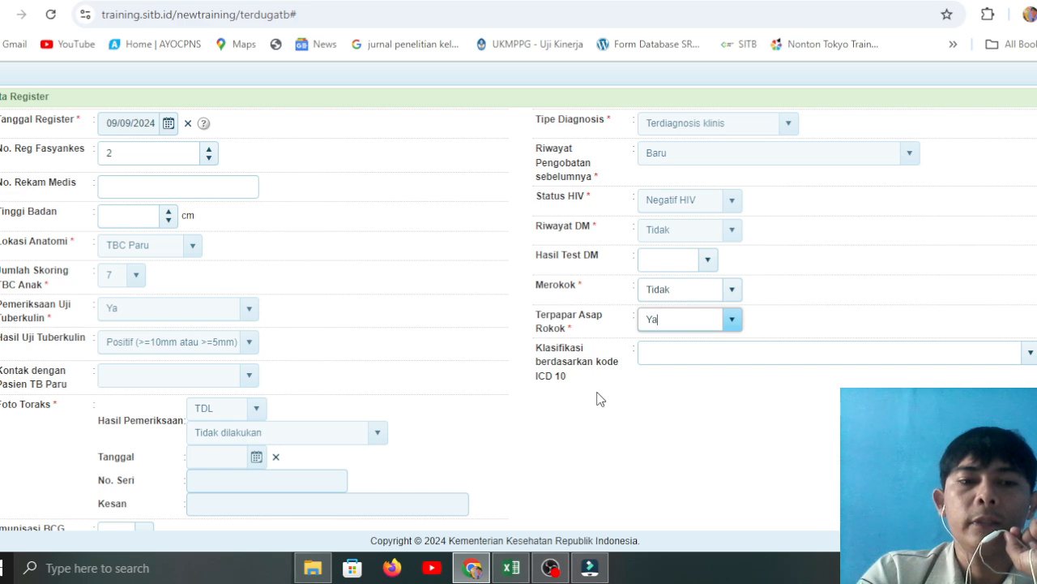
Review the completed register data and save the child's TBC SO patient registration.
scroll(599, 399, down, 1)
scroll(599, 399, up, 6)
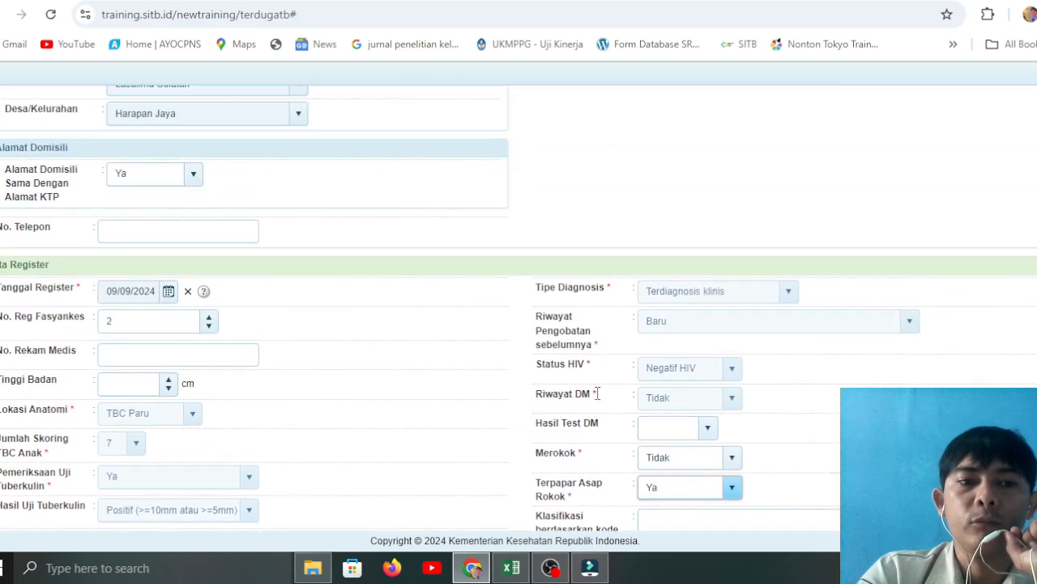
scroll(600, 398, down, 6)
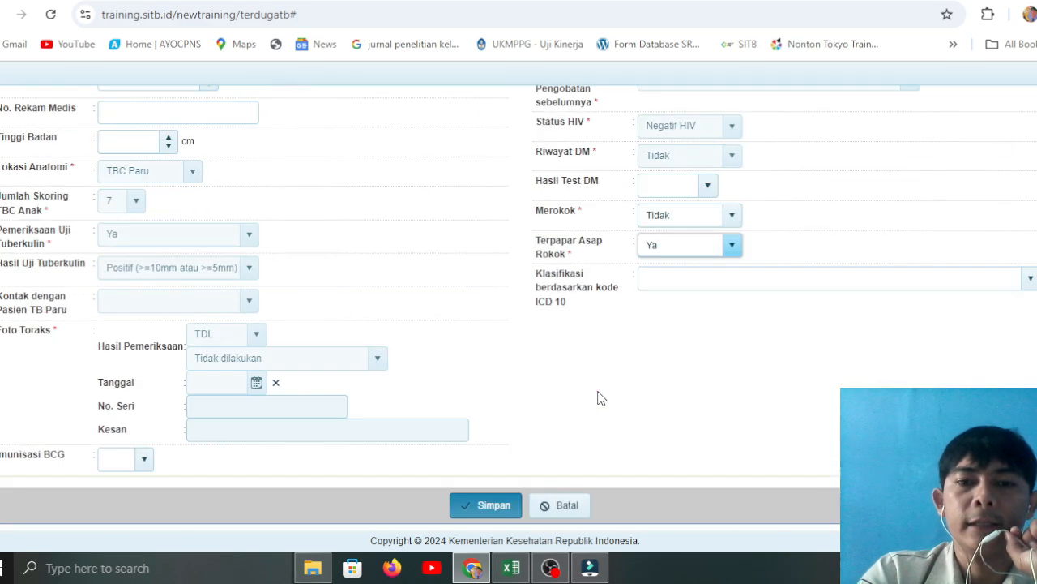
click(492, 505)
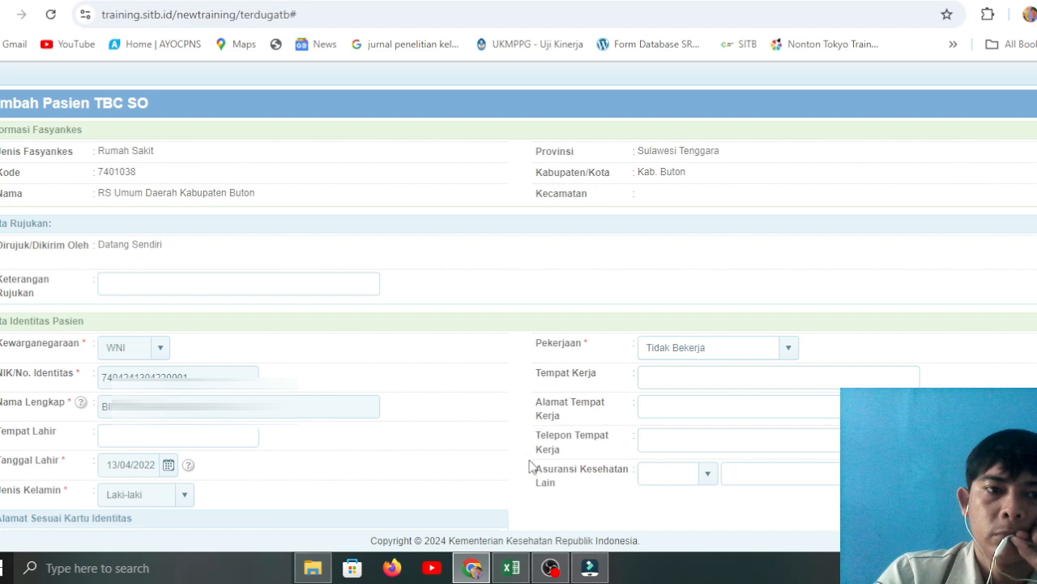
scroll(514, 378, down, 5)
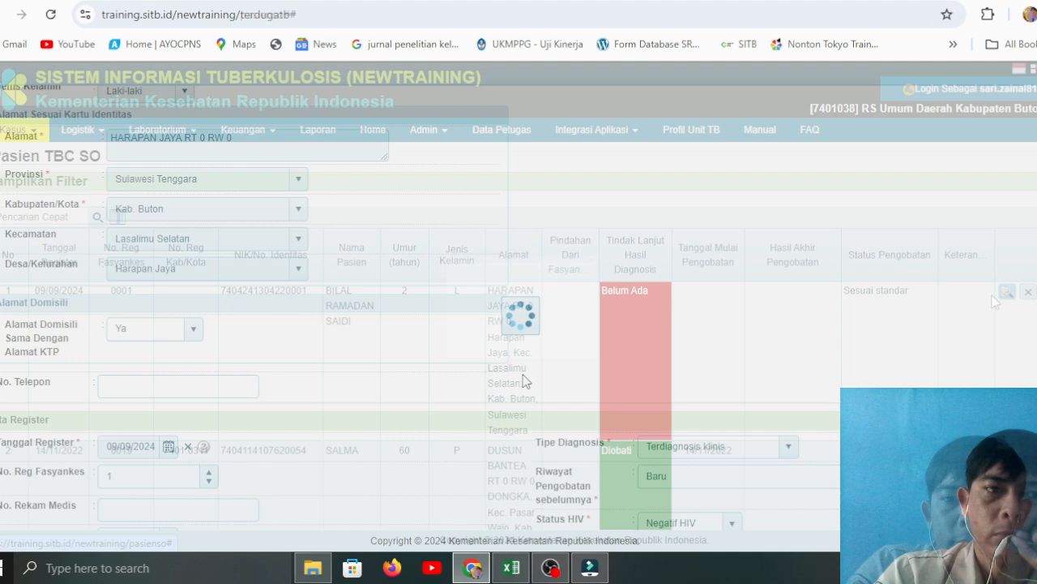
Open the newly registered child's TBC SO record and start the Tindak Lanjut Hasil Diagnosis for the treatment.
click(994, 295)
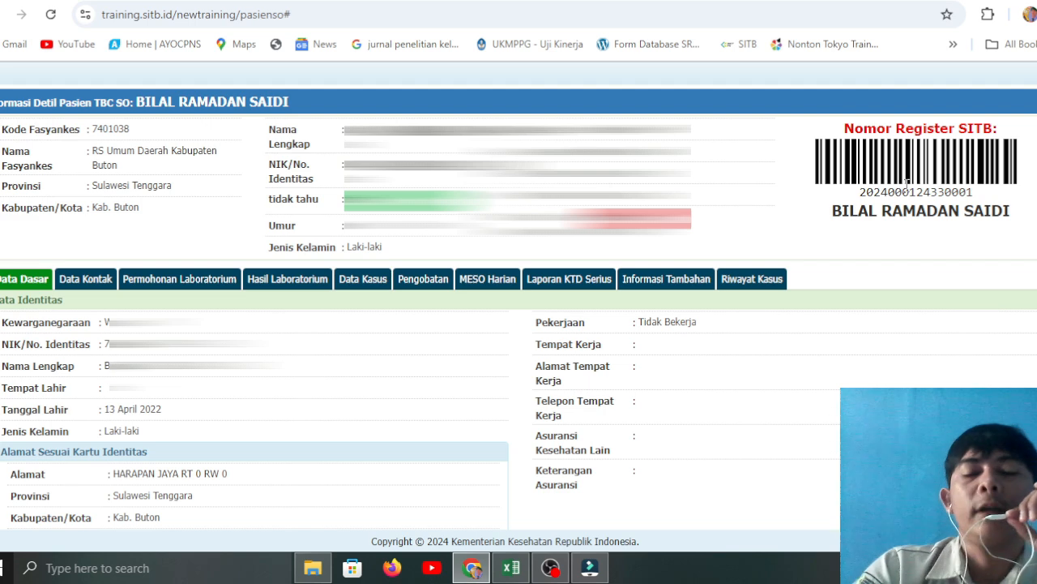
scroll(880, 330, down, 2)
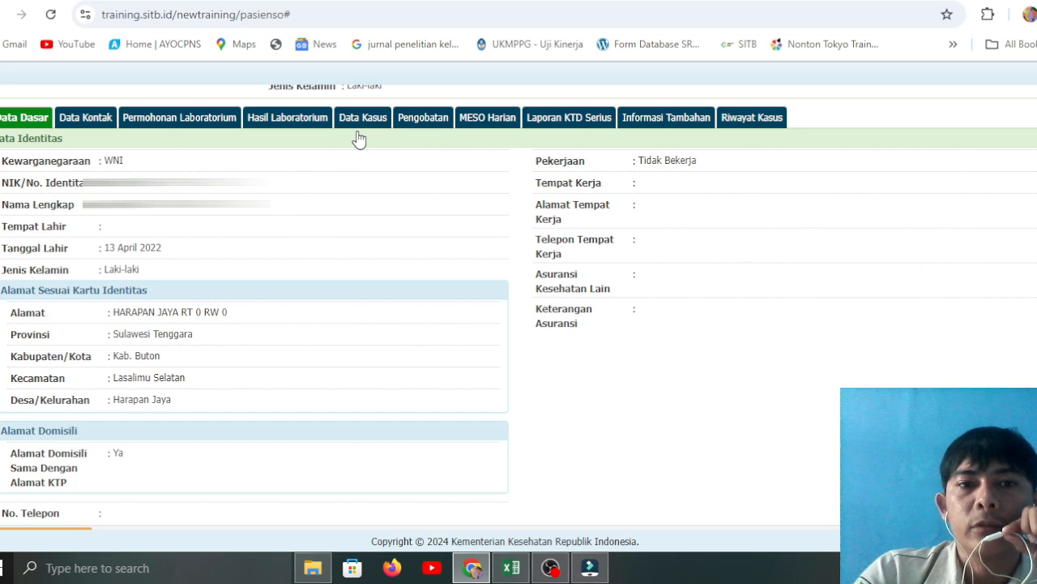
click(420, 122)
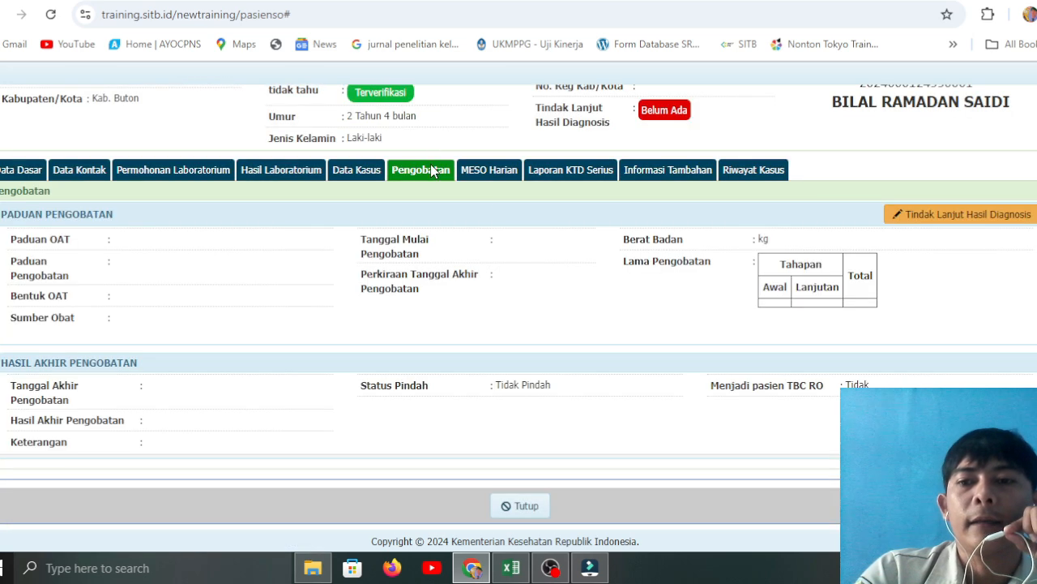
click(972, 218)
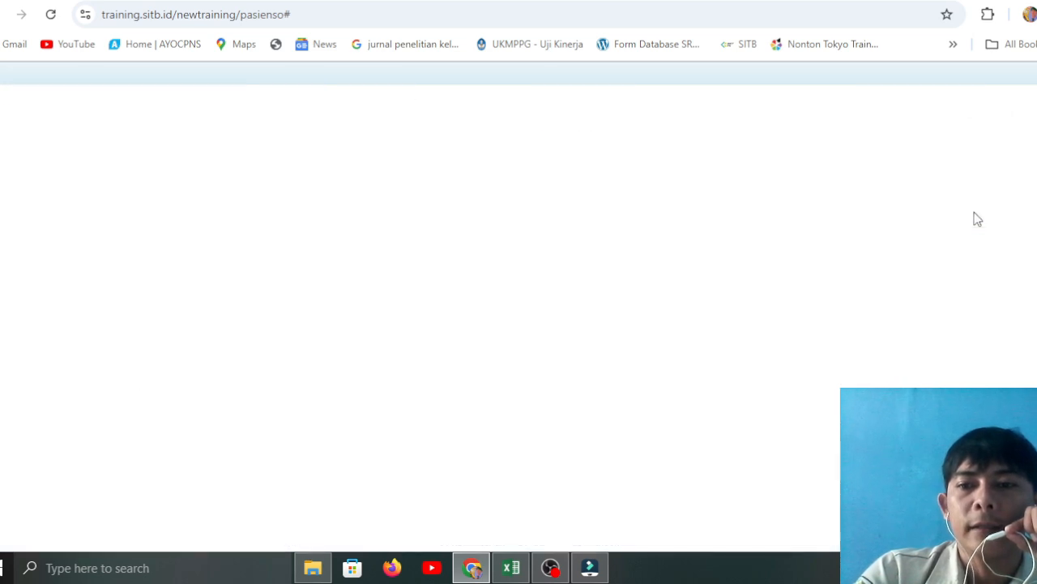
Set Tindak Lanjut Hasil Diagnosis to Diobati and save it, confirming that the data is correct.
scroll(469, 277, down, 2)
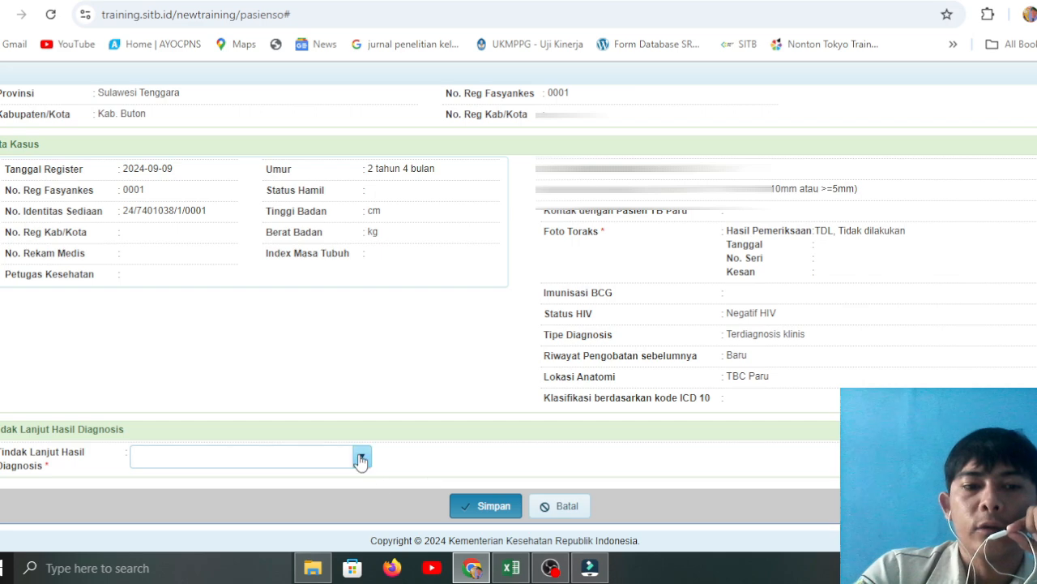
click(361, 457)
click(189, 328)
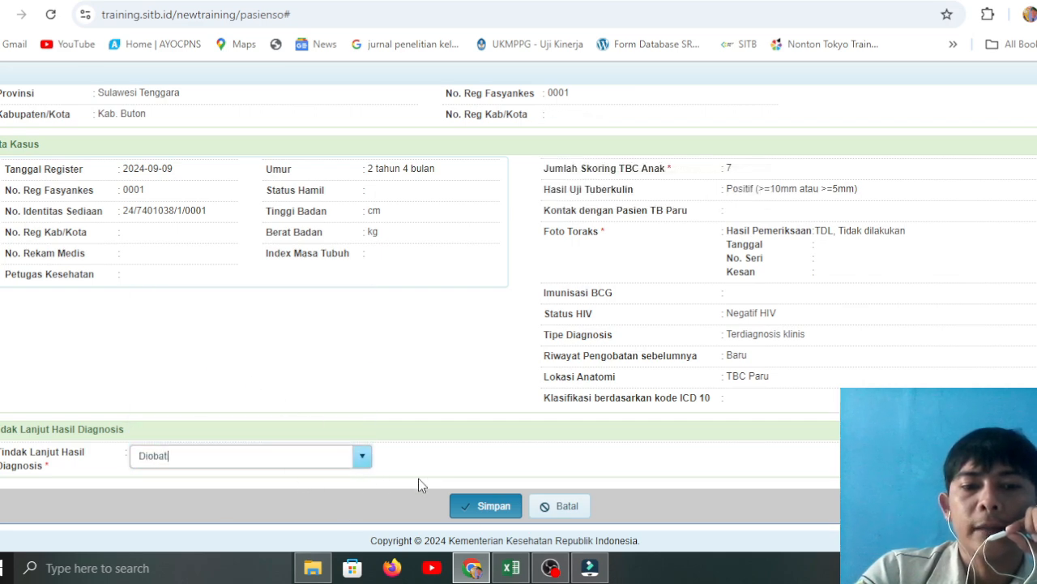
click(478, 506)
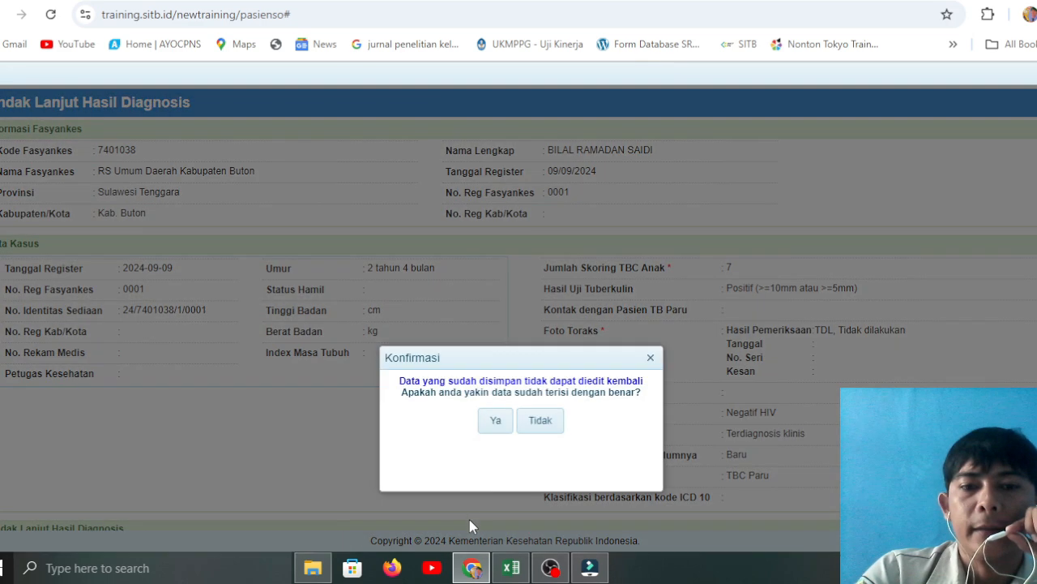
click(497, 420)
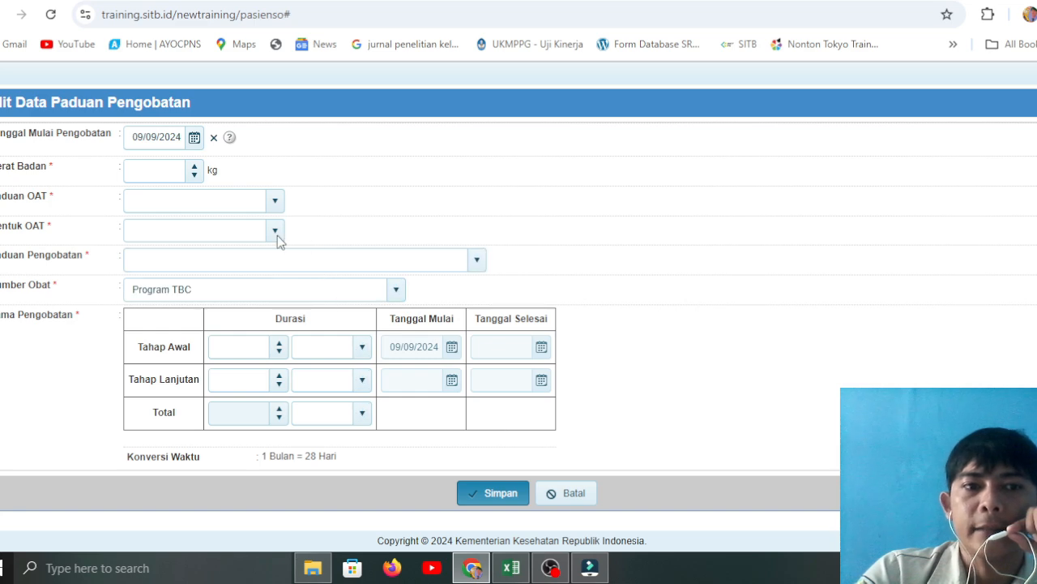
Set Paduan OAT to Kategori Anak, Bentuk OAT to KDT and Paduan Pengobatan to 2(HRZ)/4(HR) in the treatment regimen data.
click(153, 140)
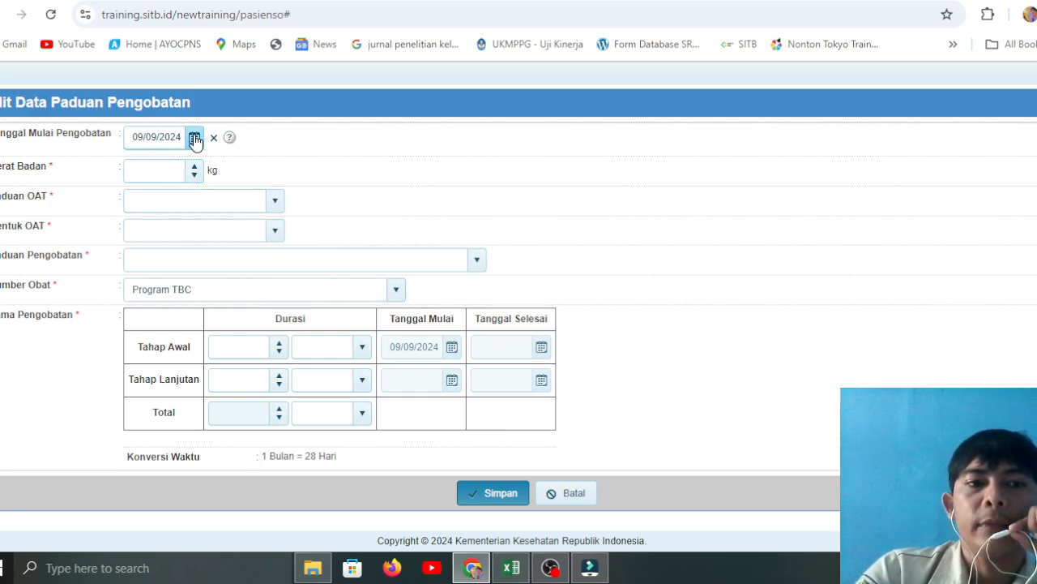
click(174, 179)
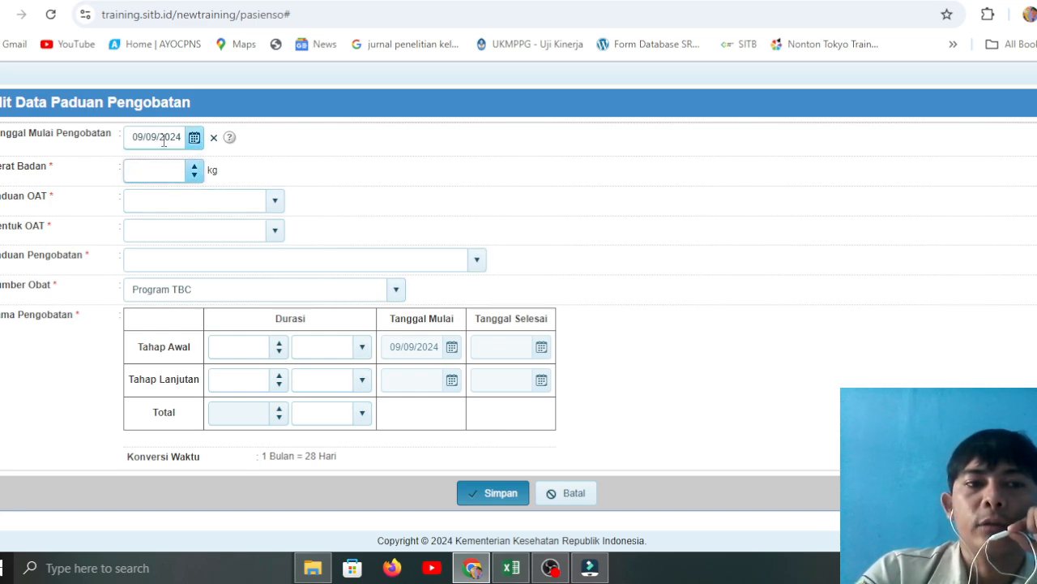
click(164, 140)
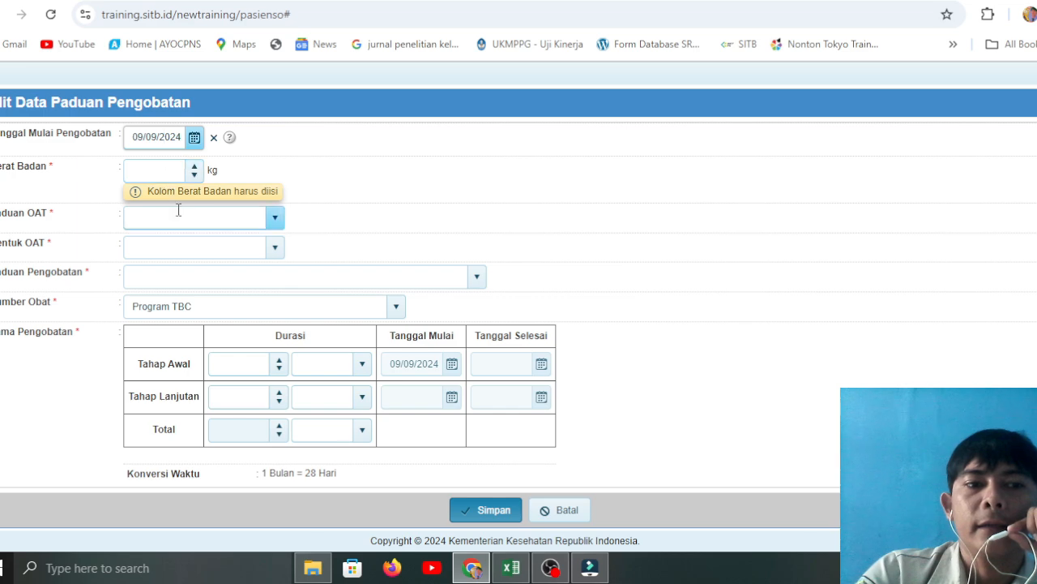
click(276, 217)
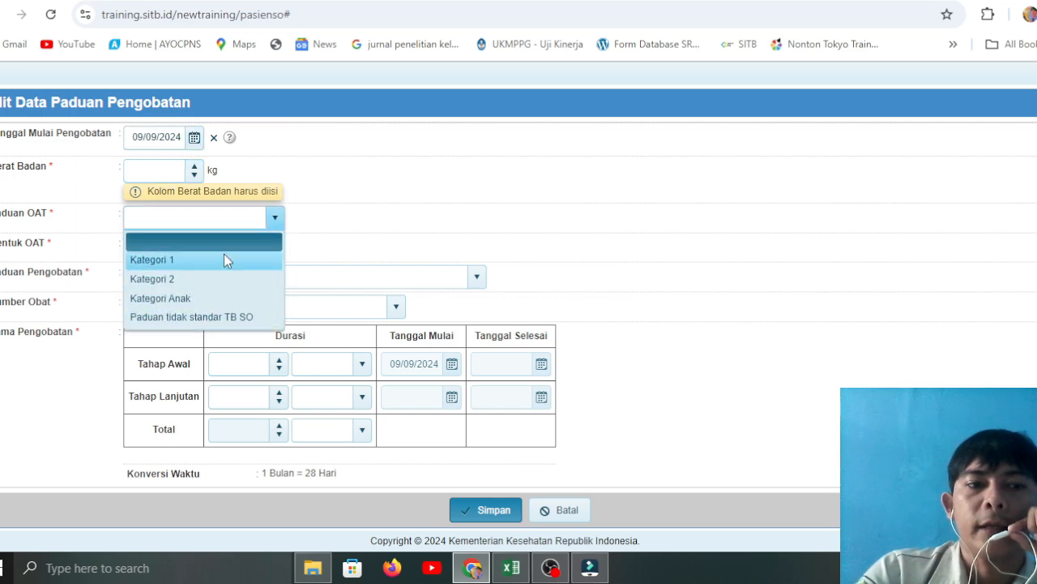
click(199, 298)
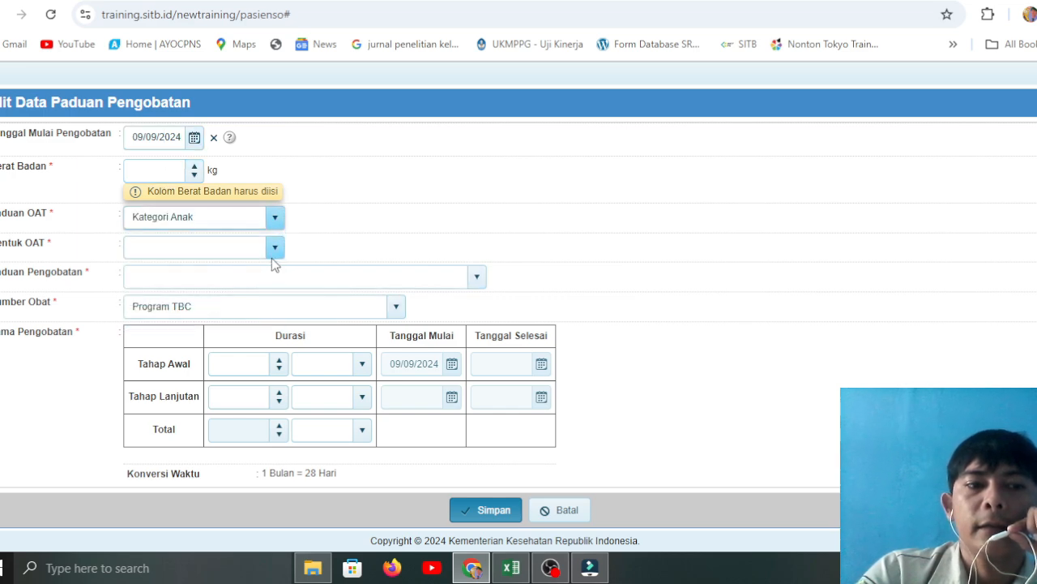
click(274, 253)
click(196, 290)
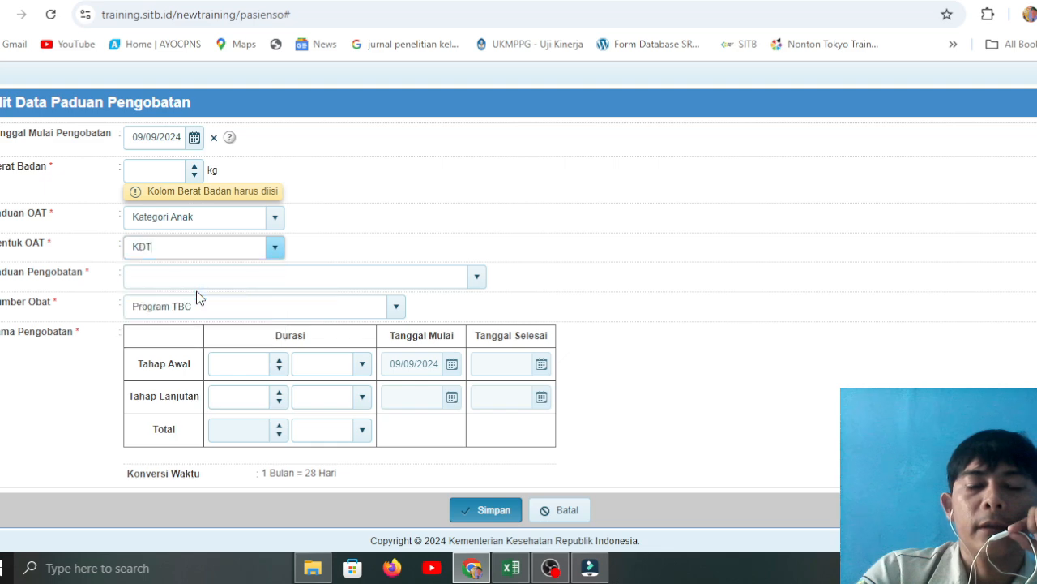
click(476, 278)
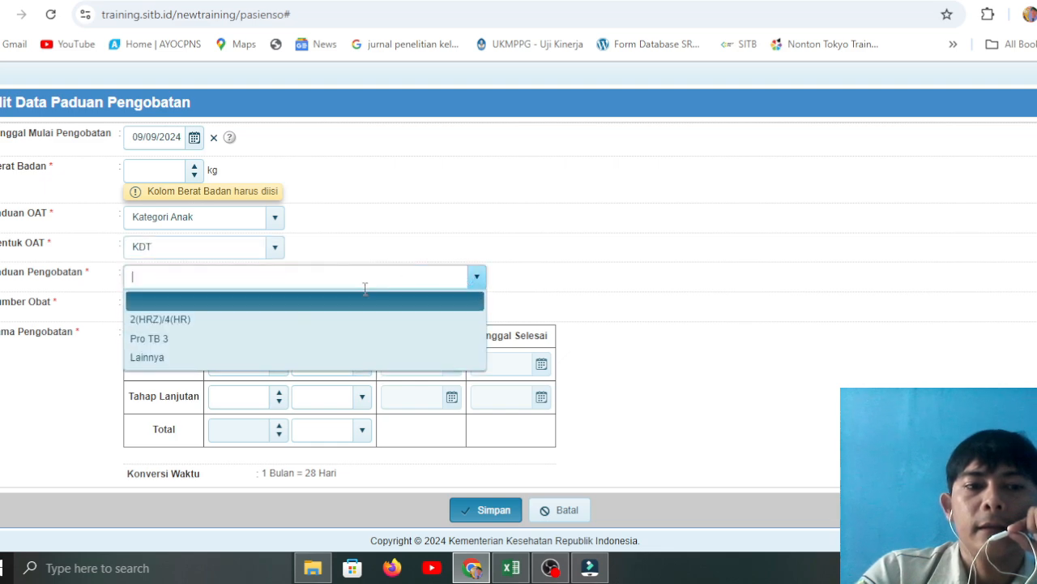
click(275, 321)
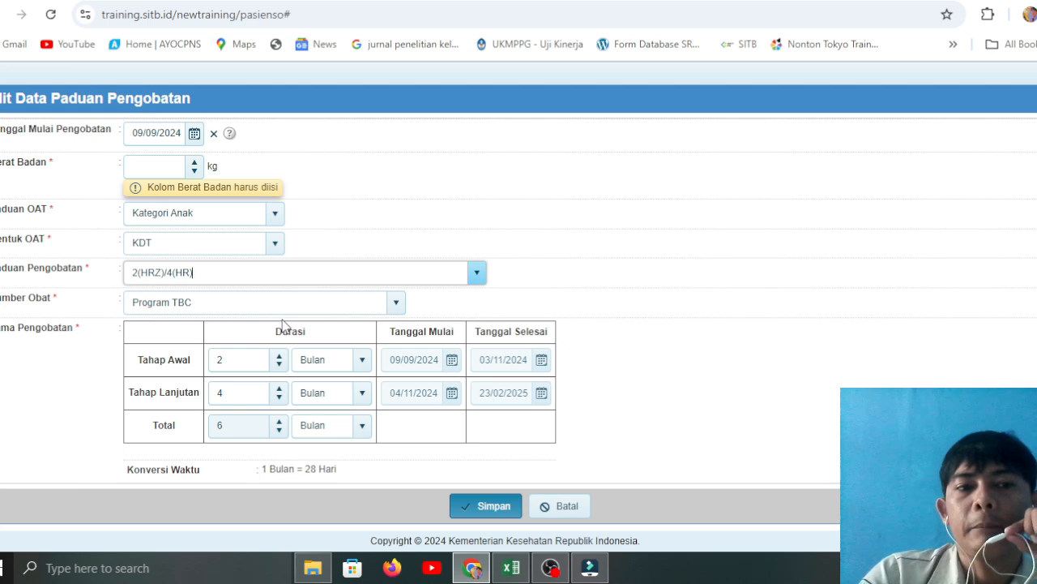
Set Berat Badan to 8 kg and save the treatment regimen data.
click(155, 163)
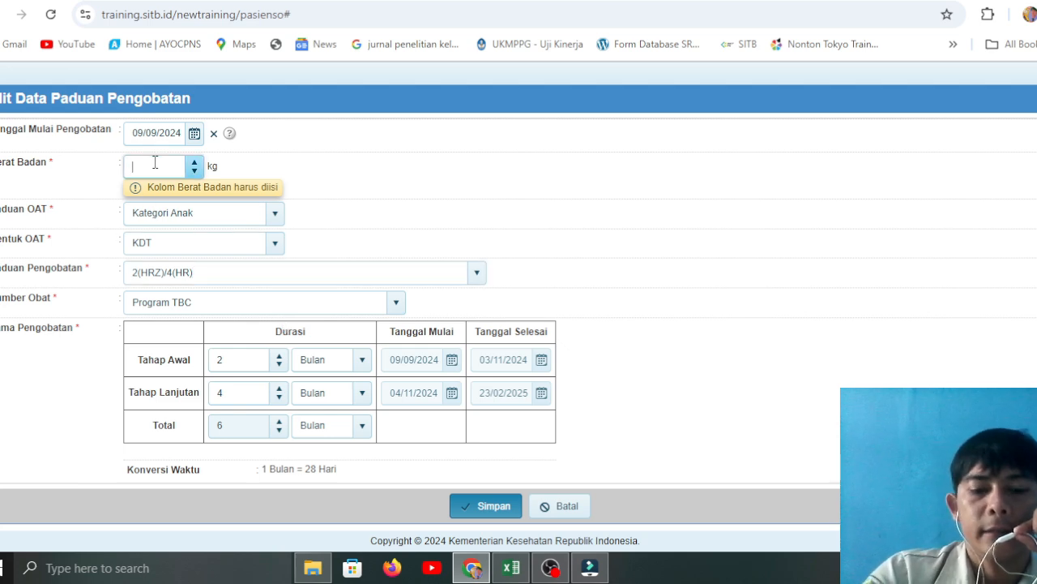
click(674, 164)
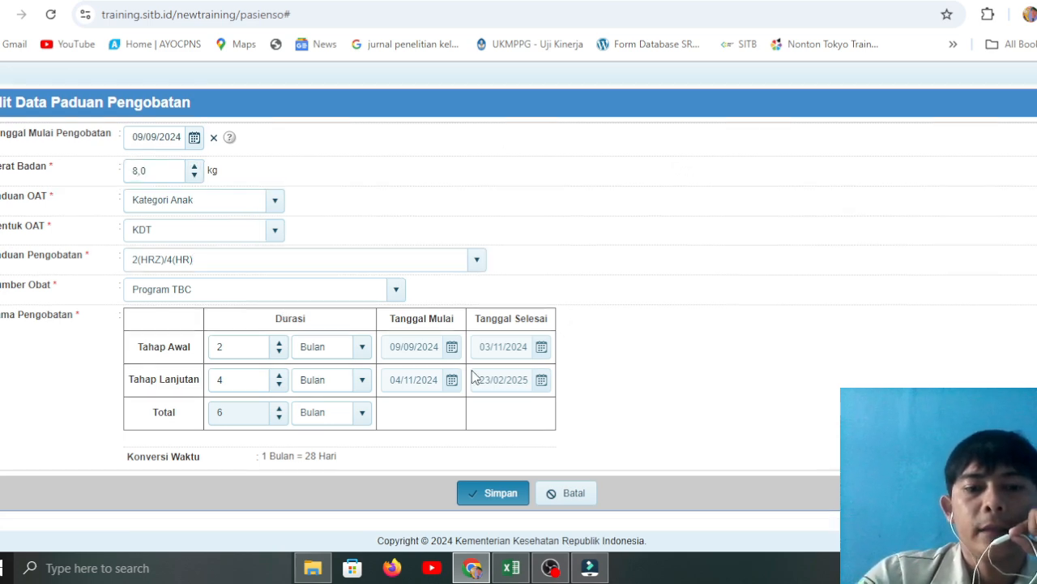
click(488, 497)
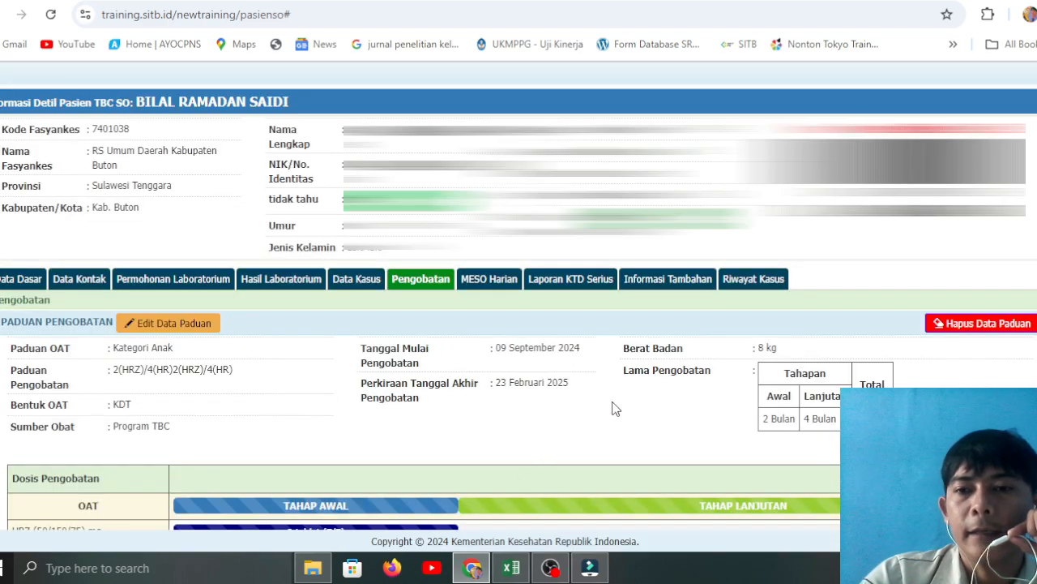
Examine the child's saved treatment regimen, tablet dosages and the Tahap Awal and Tahap Lanjutan drug administration calendars.
scroll(612, 401, down, 1)
scroll(612, 393, down, 3)
scroll(611, 393, down, 4)
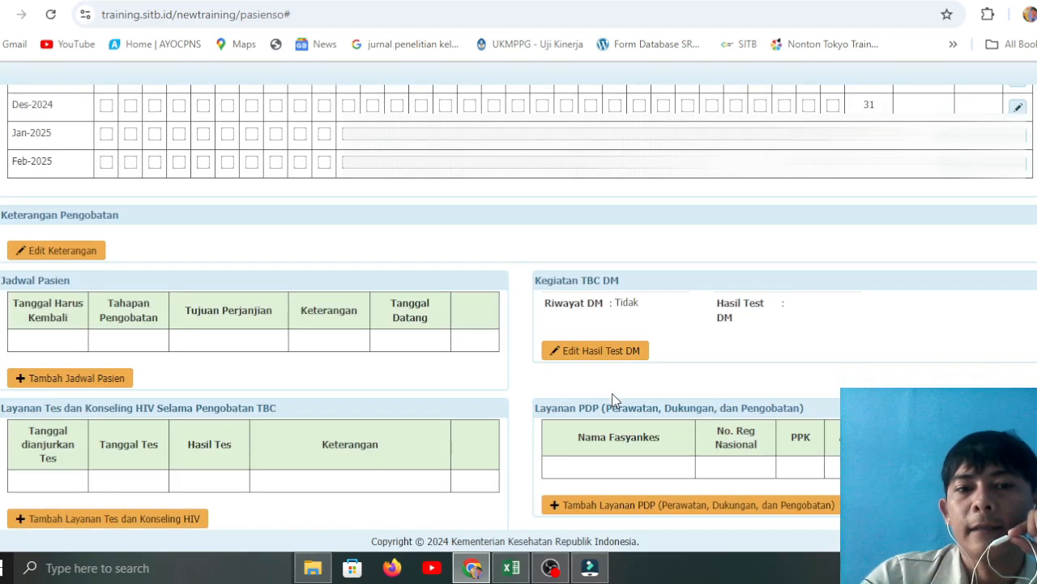
scroll(612, 393, up, 1)
scroll(612, 393, up, 3)
scroll(612, 397, up, 1)
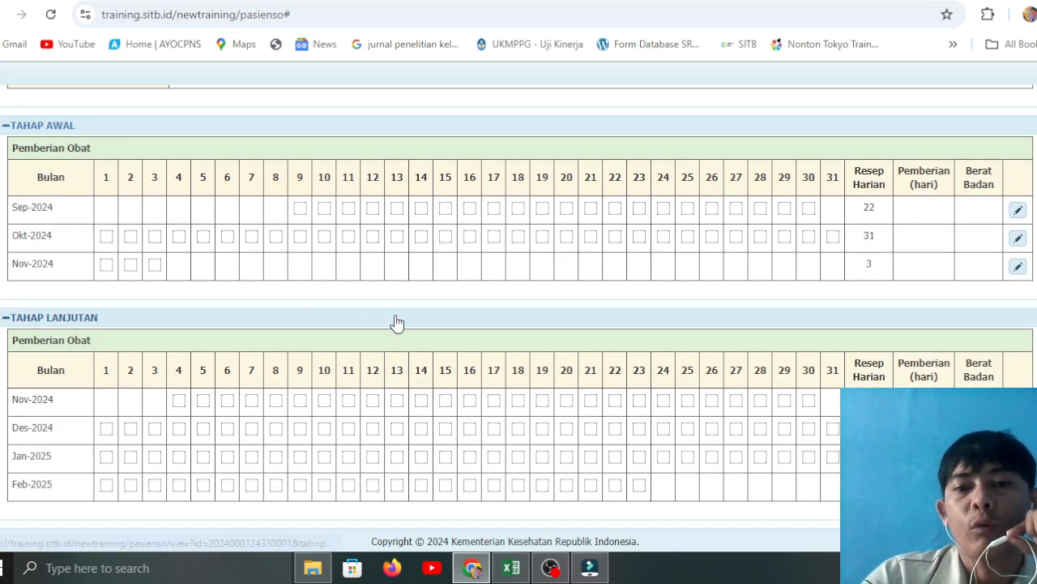
scroll(395, 323, down, 5)
scroll(395, 322, up, 7)
scroll(397, 314, up, 3)
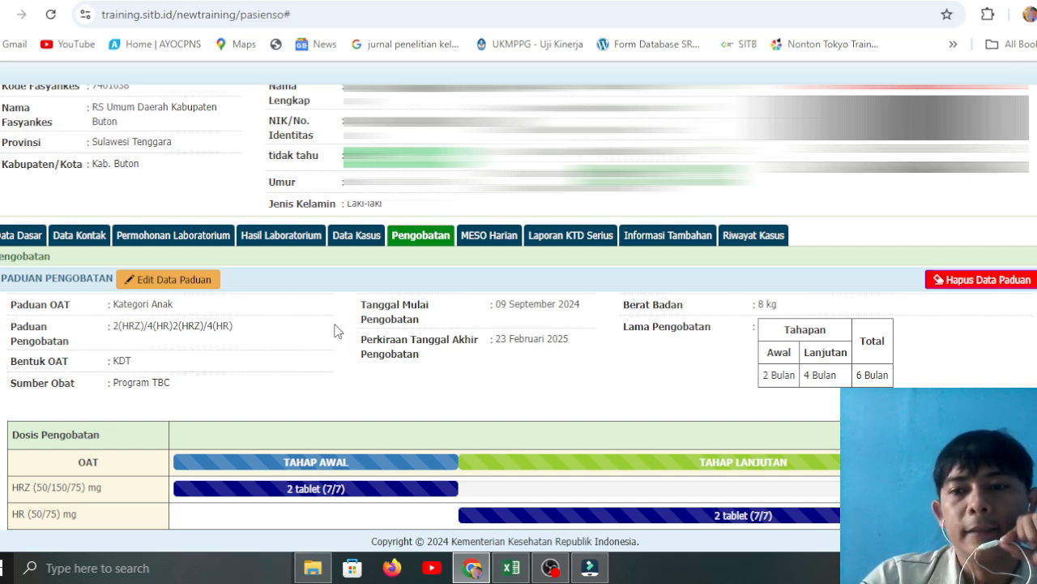
scroll(338, 330, down, 2)
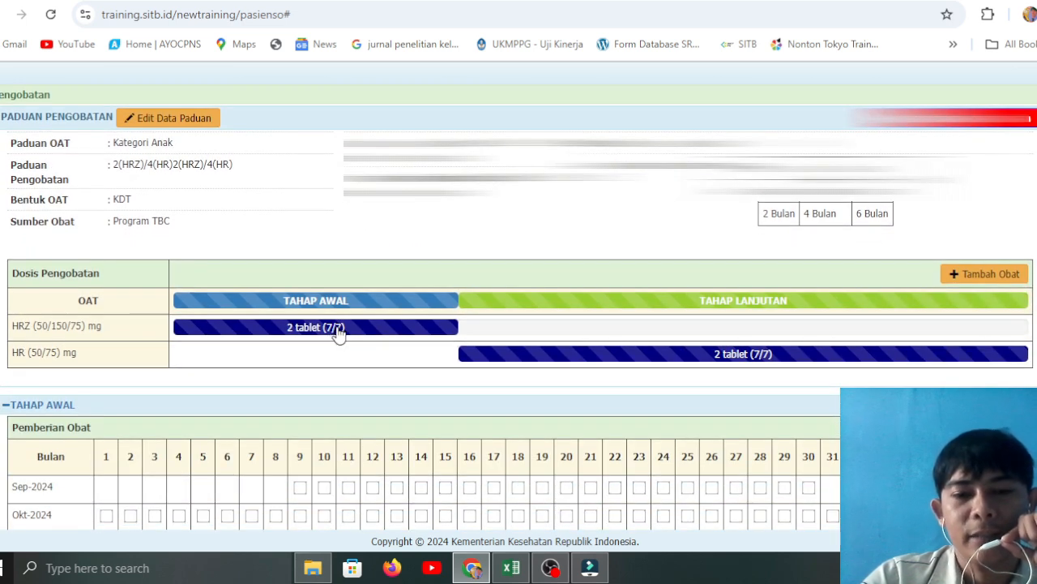
click(551, 567)
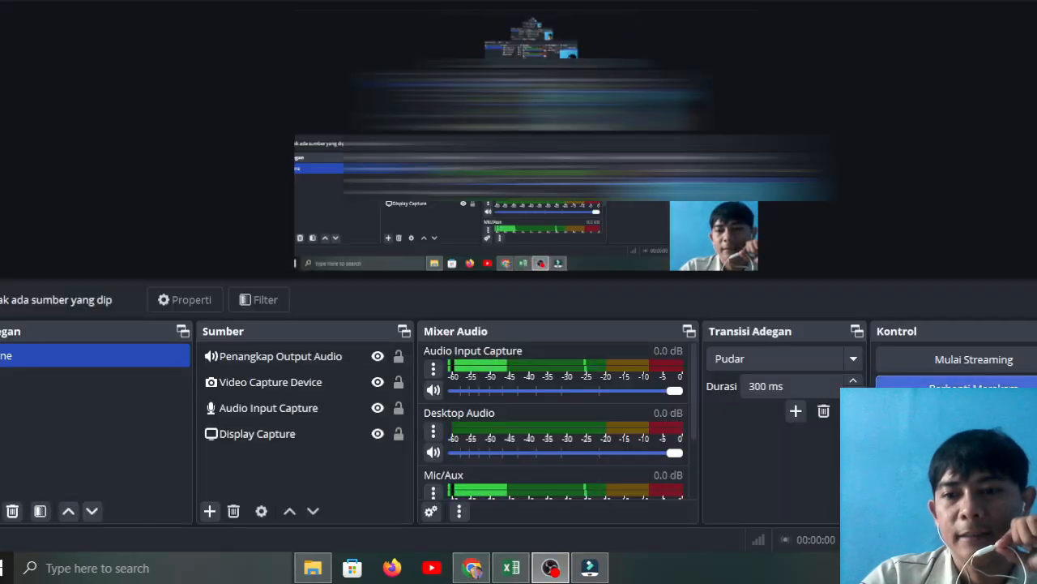